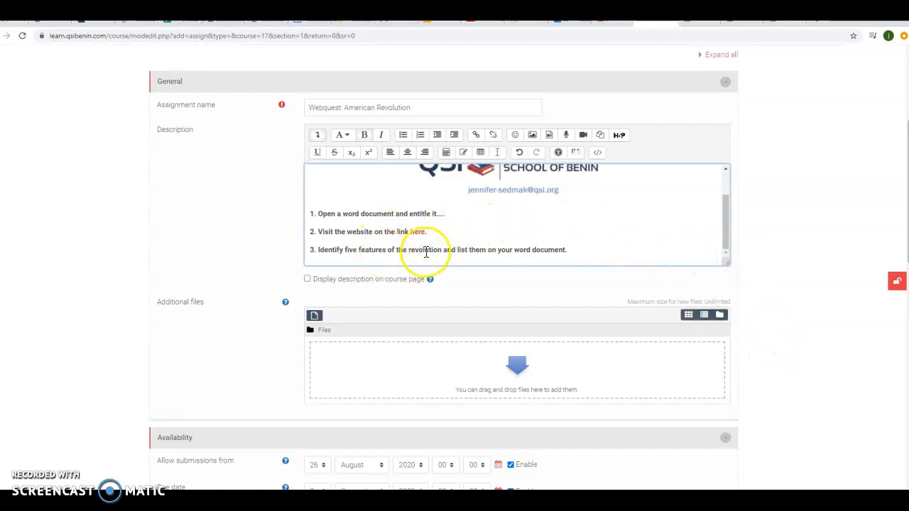
Disable the assignment's submission start, due and grading reminder dates, and enable all three again.
scroll(619, 248, "down", 1)
scroll(619, 248, "down", 3)
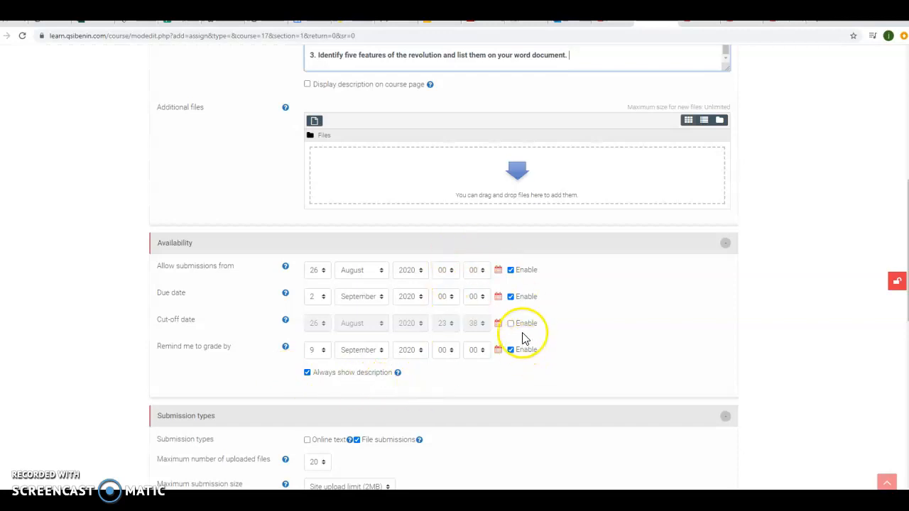
left_click(511, 270)
left_click(511, 296)
left_click(511, 350)
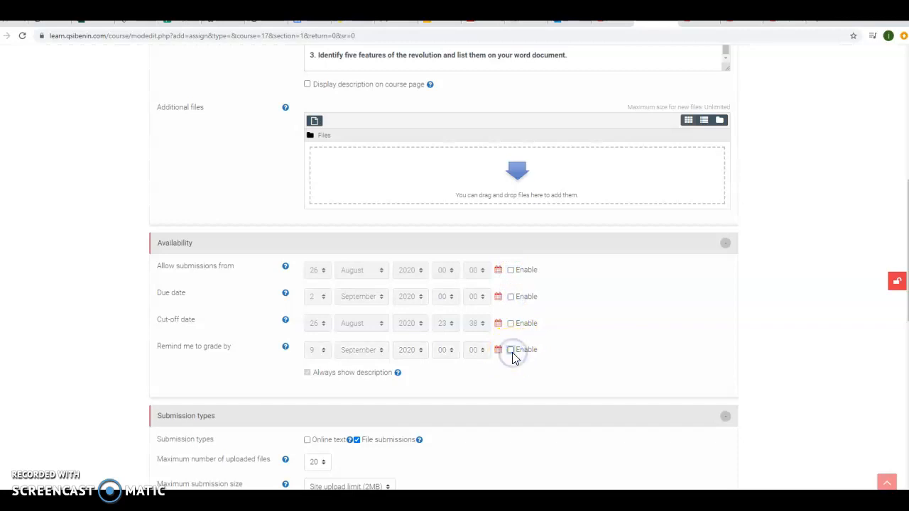
left_click(512, 350)
left_click(511, 296)
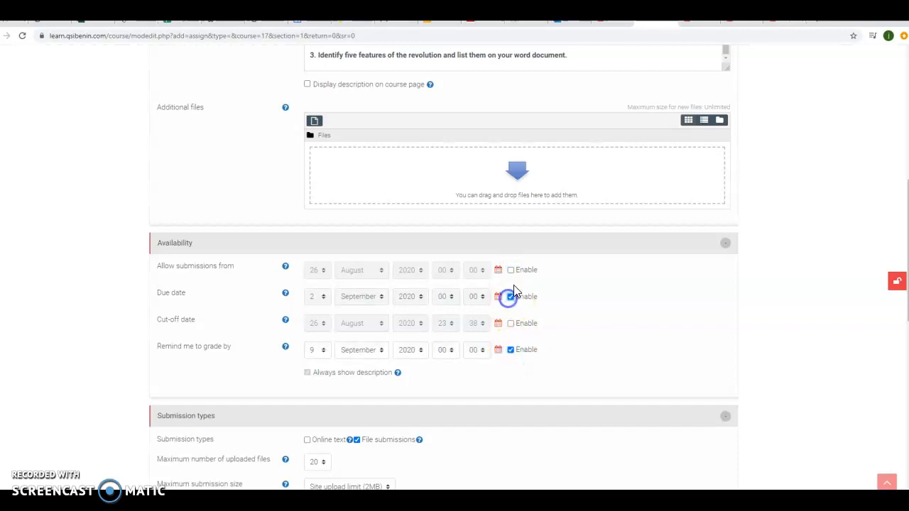
left_click(510, 270)
Turn file submissions off and on again, and view the options for the maximum number of uploaded files.
scroll(583, 321, "down", 3)
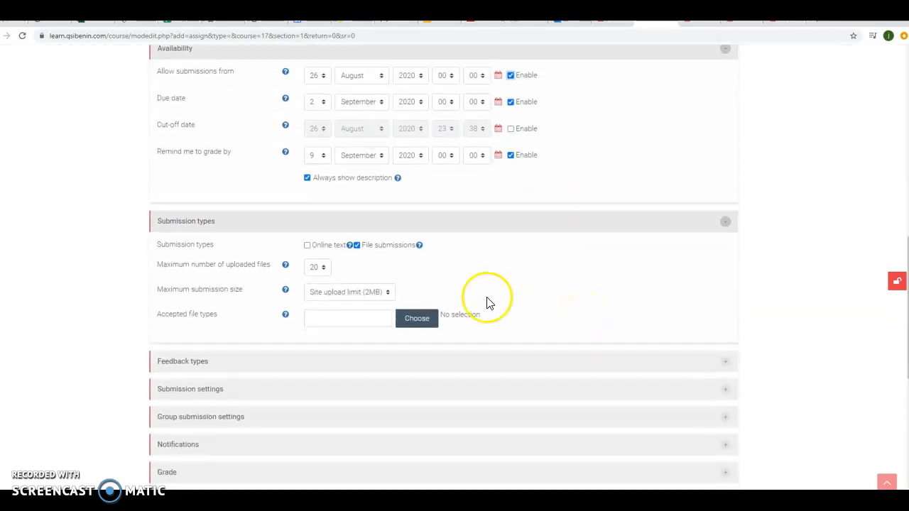
left_click(358, 245)
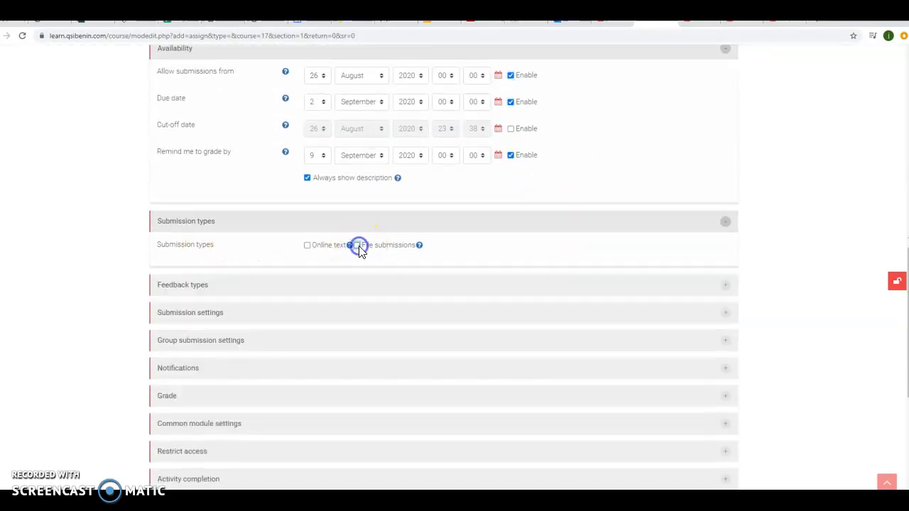
left_click(357, 246)
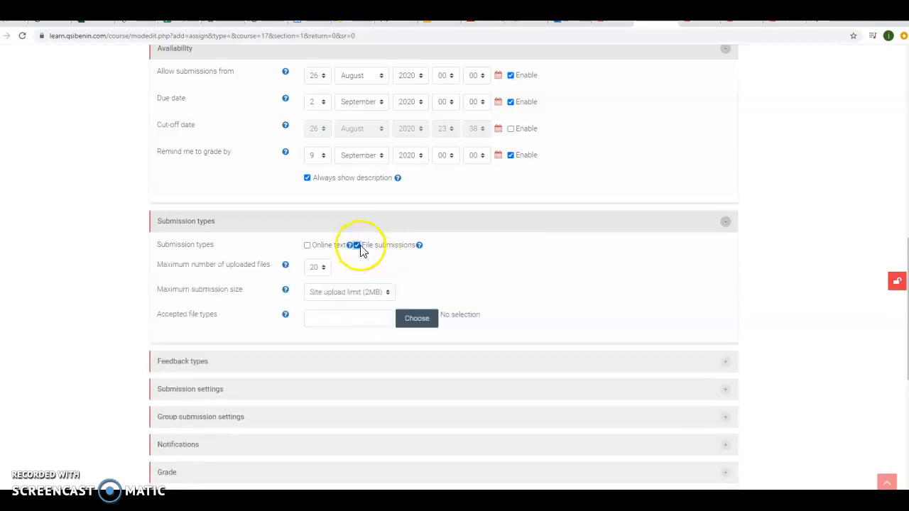
left_click(323, 269)
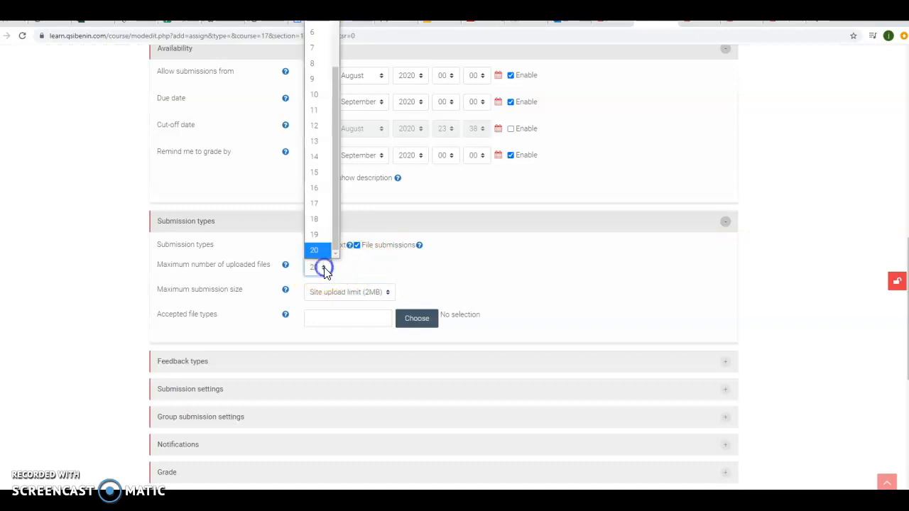
left_click(383, 264)
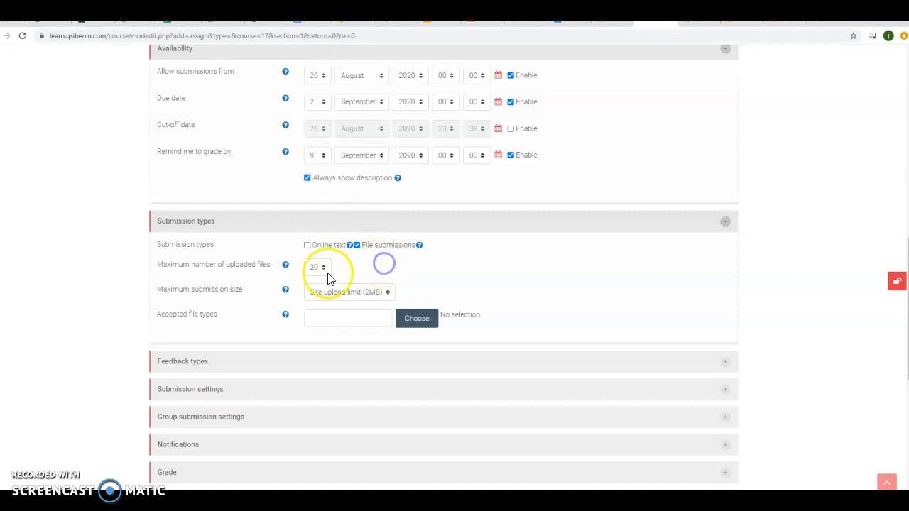
Set the assignment's notification of graders about submissions to Yes.
scroll(95, 296, "down", 2)
scroll(94, 296, "down", 1)
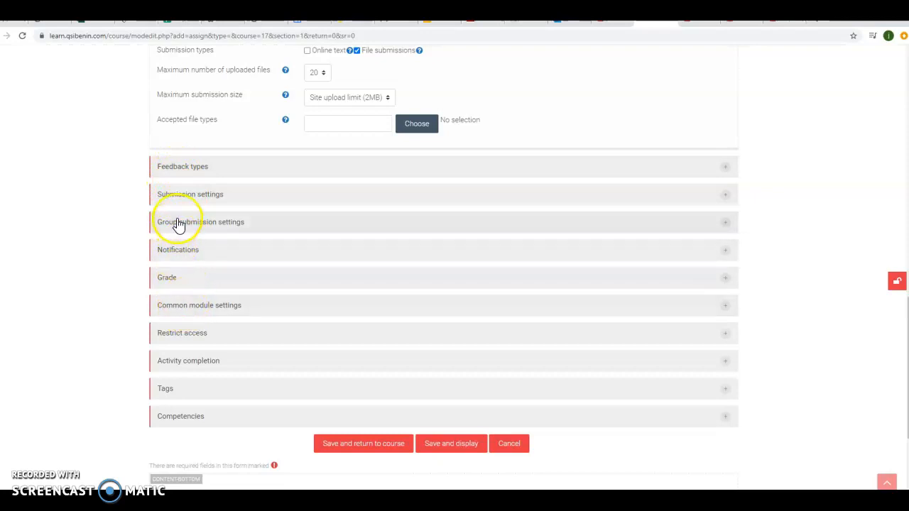
left_click(181, 252)
scroll(123, 262, "down", 2)
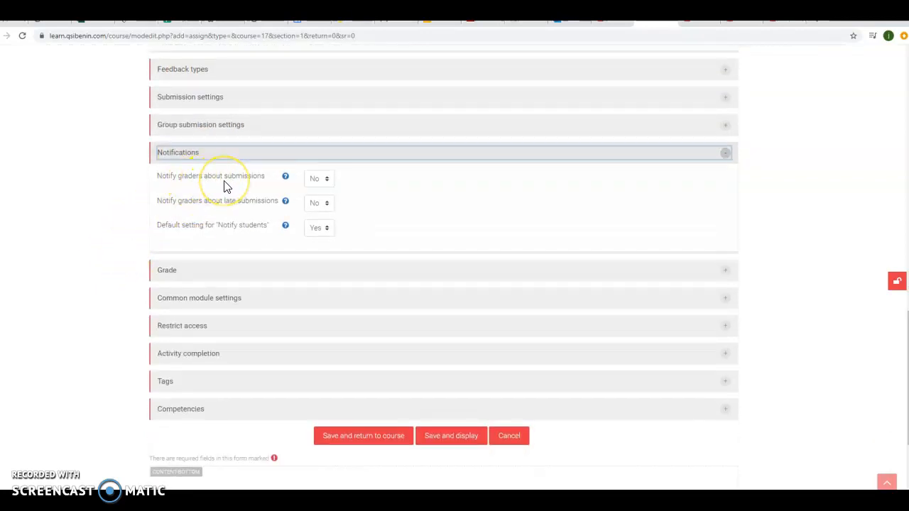
left_click(327, 181)
left_click(315, 210)
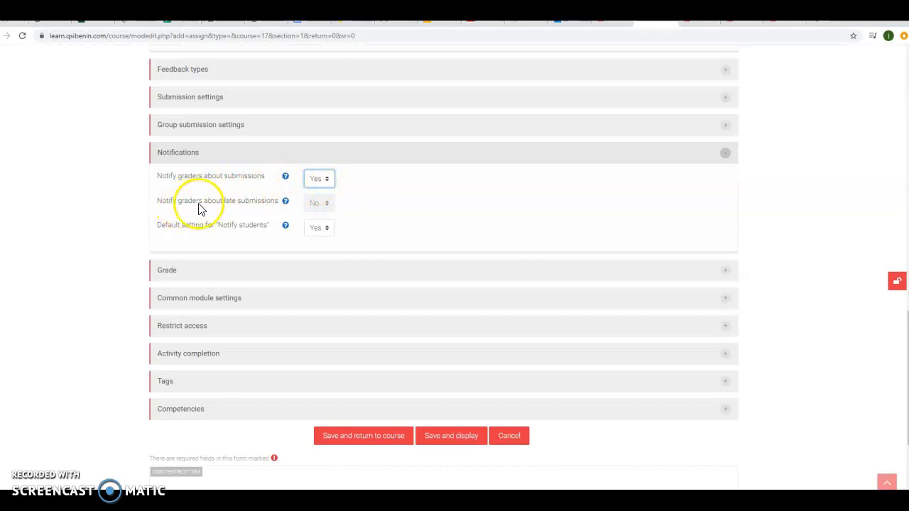
left_click(327, 206)
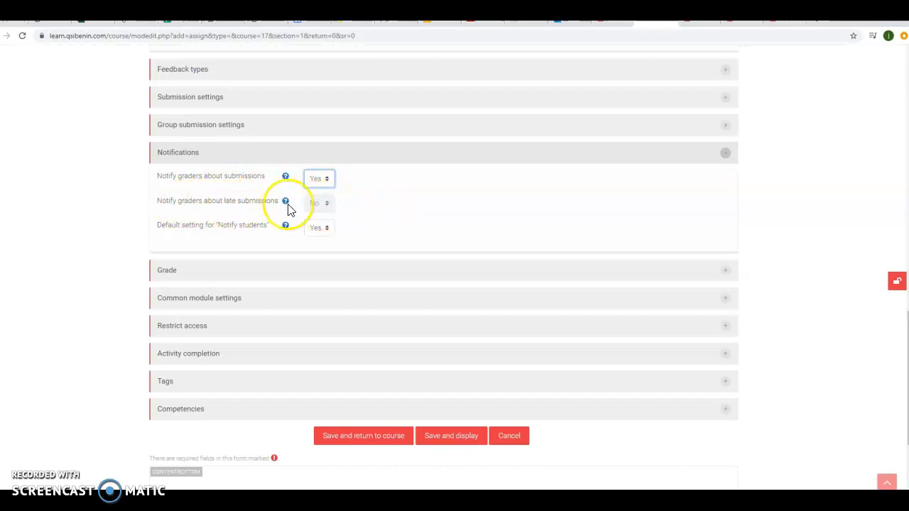
Set the assignment's grade type to Scale and check the available grade categories.
scroll(218, 225, "up", 2)
scroll(219, 224, "up", 3)
scroll(218, 223, "down", 4)
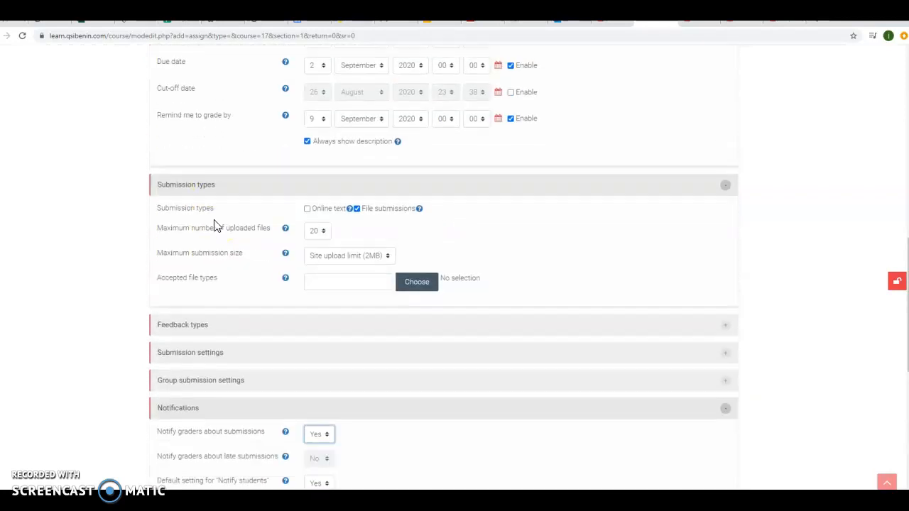
scroll(213, 225, "down", 2)
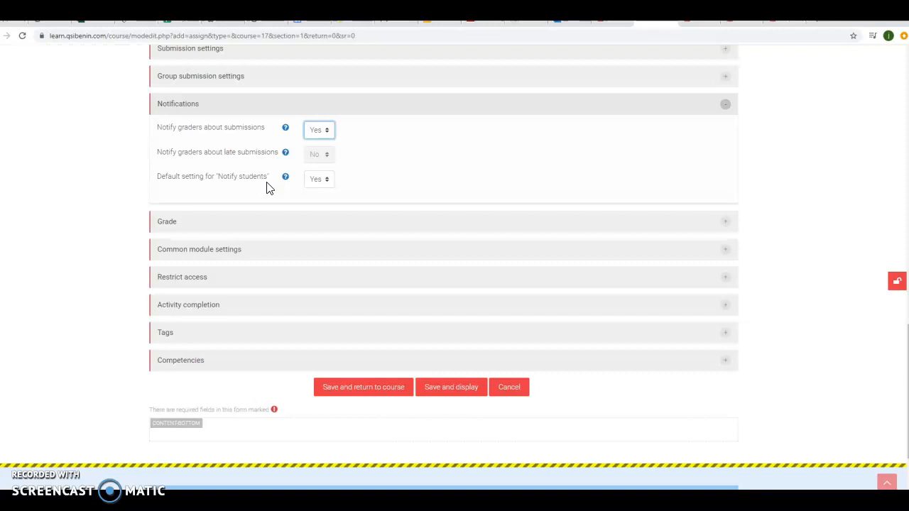
left_click(166, 223)
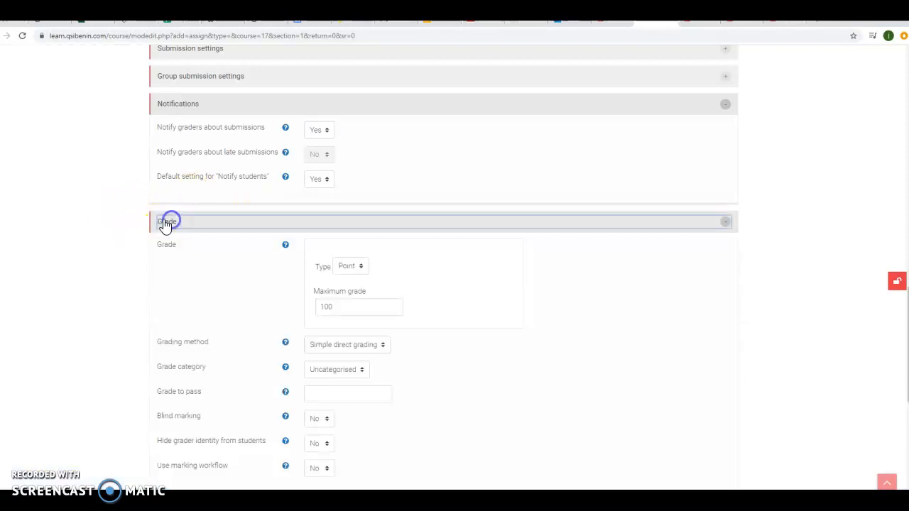
scroll(100, 221, "down", 2)
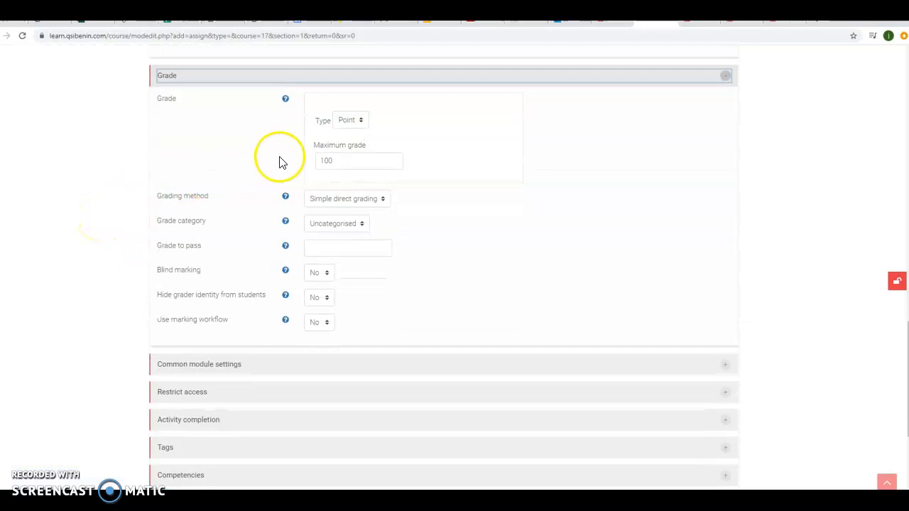
left_click(359, 125)
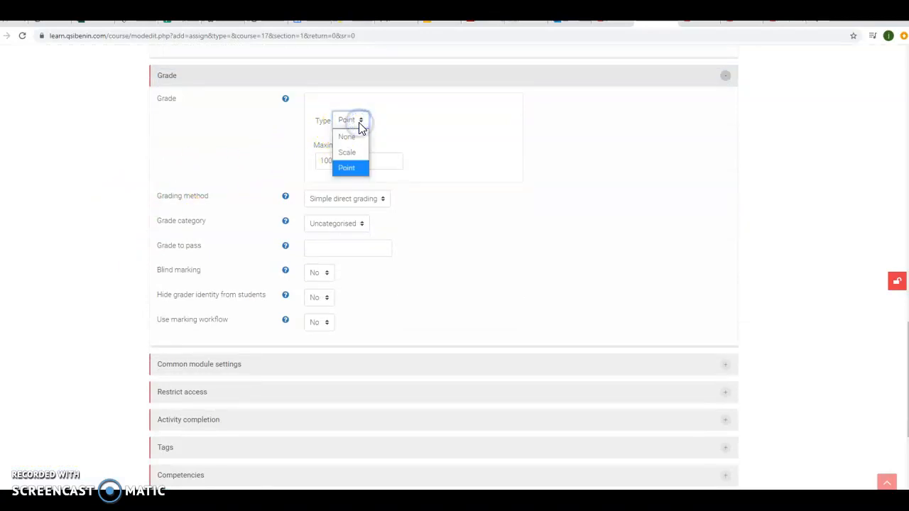
left_click(346, 152)
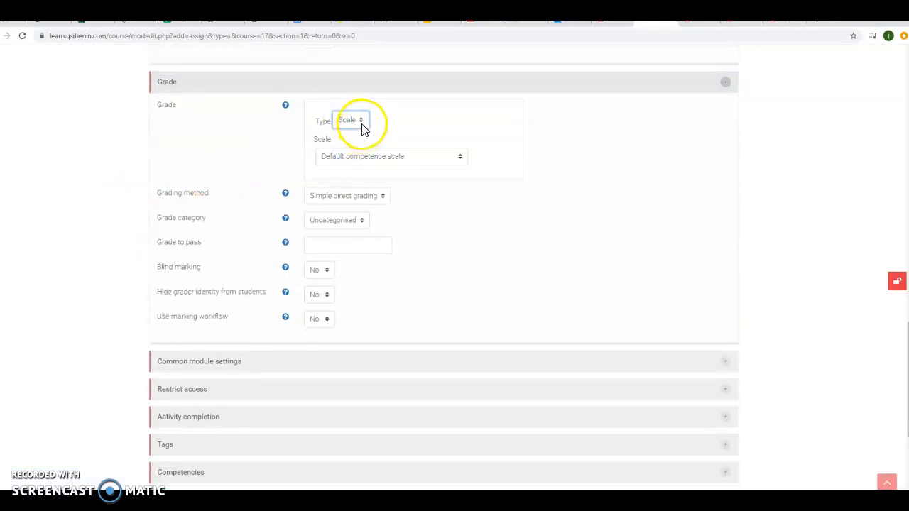
left_click(361, 122)
left_click(400, 126)
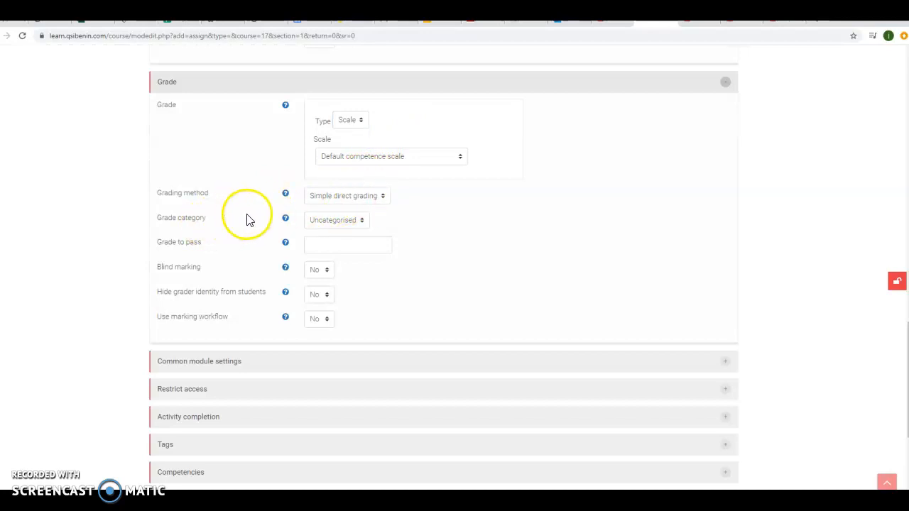
left_click(362, 221)
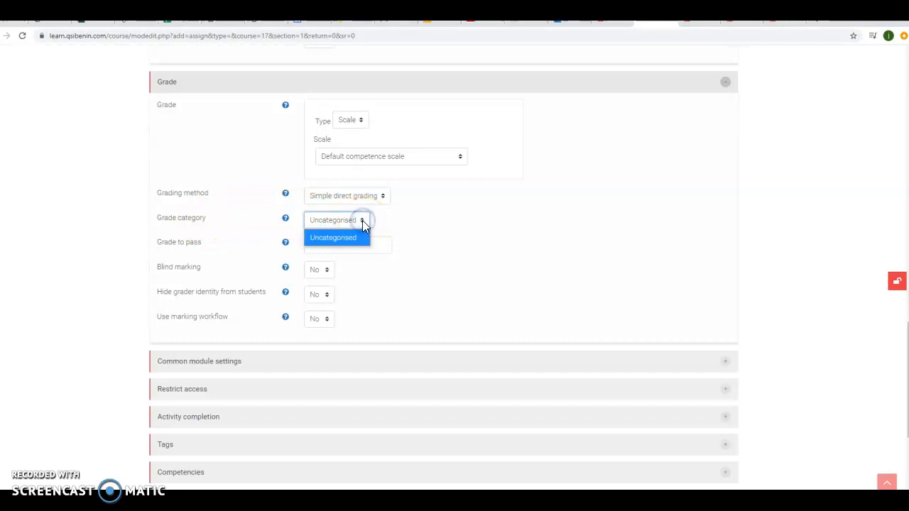
left_click(423, 218)
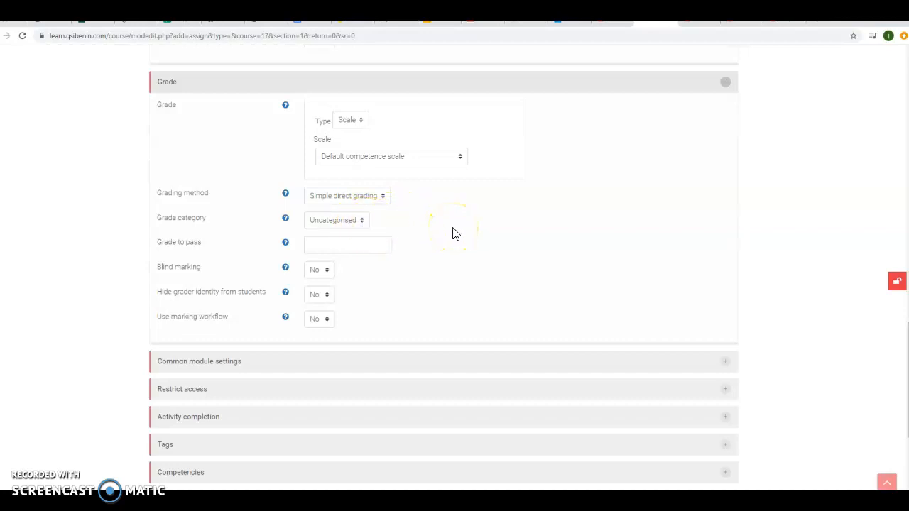
Save the assignment, return to the course, and move Webquest: American Revolution under the Week 1 heading.
scroll(455, 234, "down", 2)
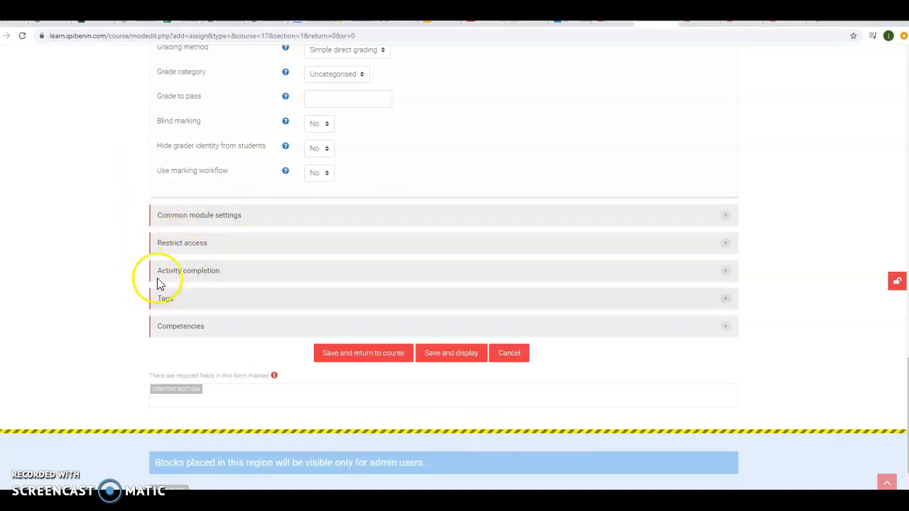
scroll(210, 256, "up", 5)
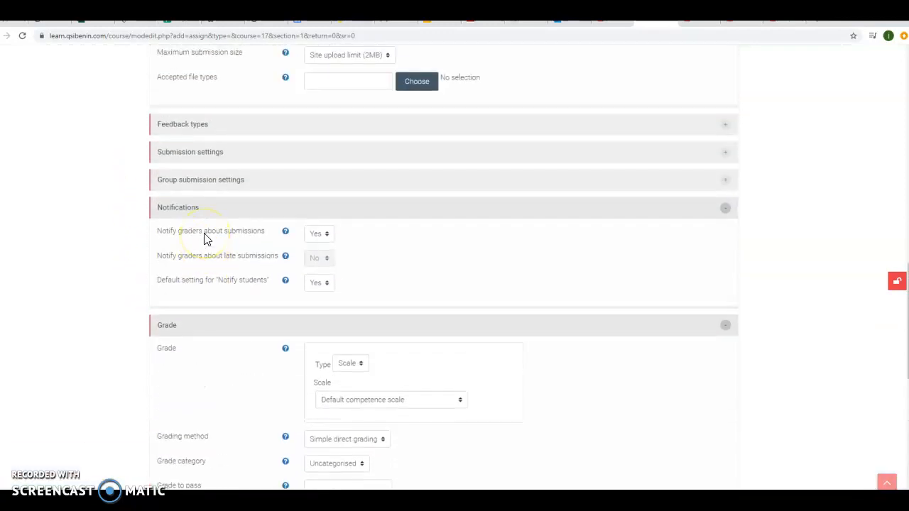
scroll(204, 239, "down", 6)
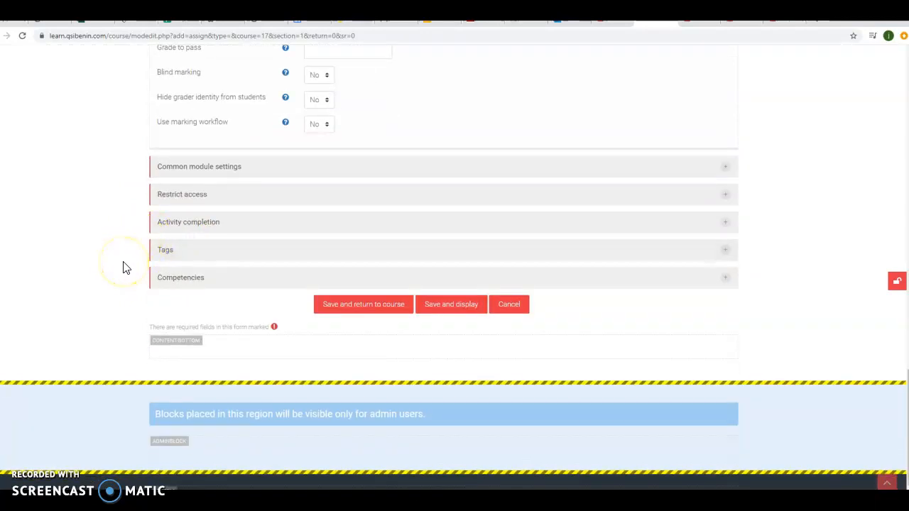
left_click(359, 304)
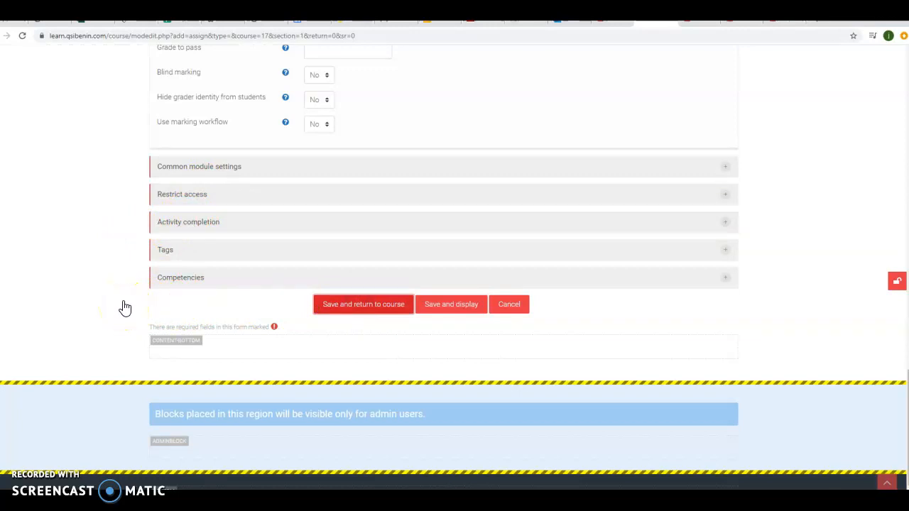
left_click(342, 308)
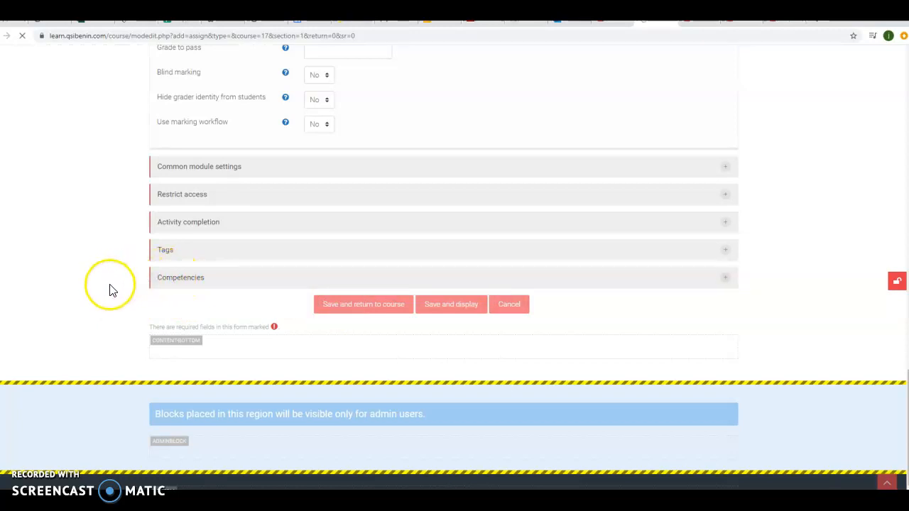
scroll(163, 298, "down", 4)
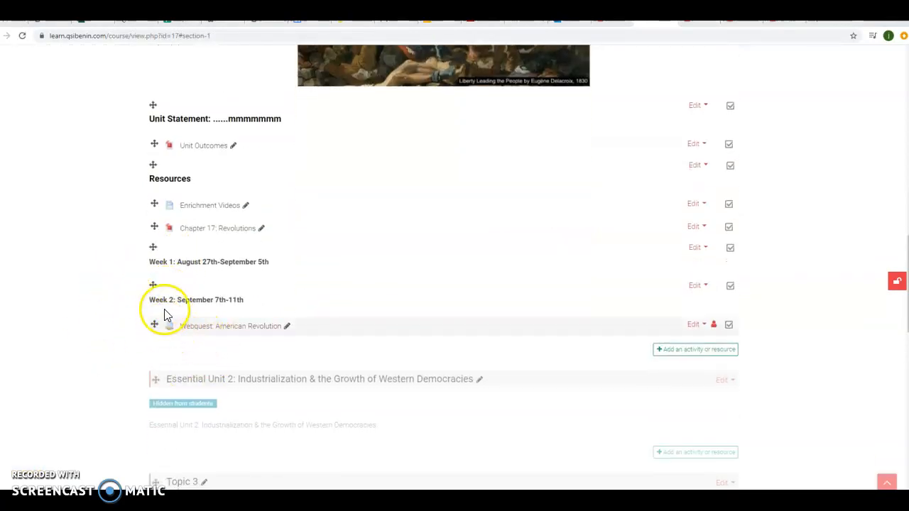
left_click_drag(154, 323, 159, 285)
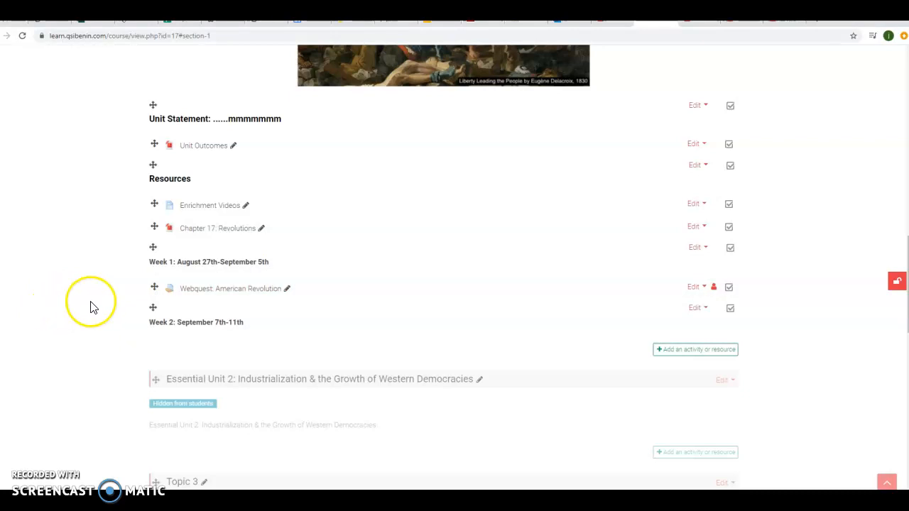
Add a Forum activity to Essential Unit 1 and name it "Which revolution was the most revolutionary?".
left_click(704, 350)
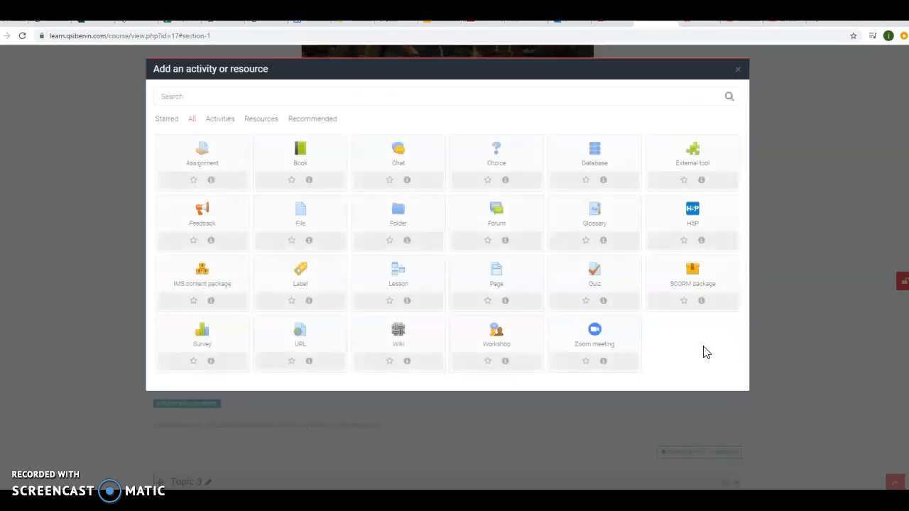
left_click(504, 220)
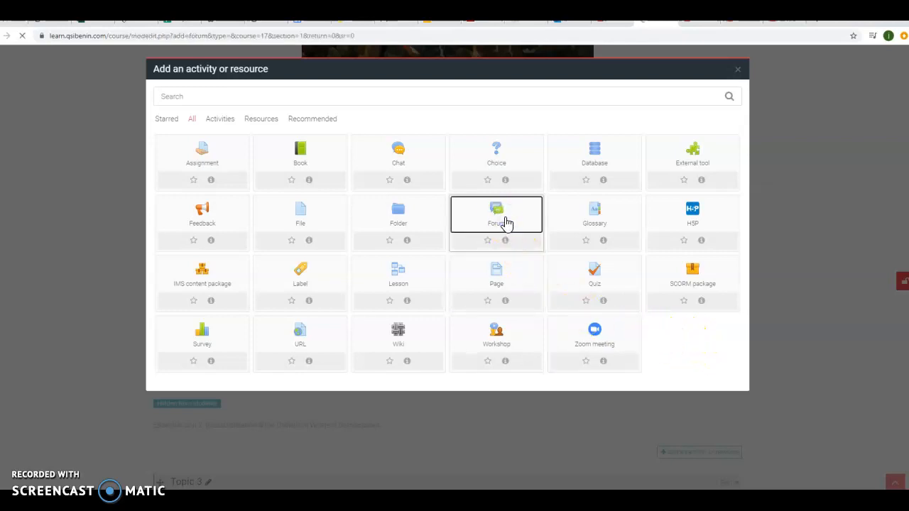
scroll(85, 339, "down", 2)
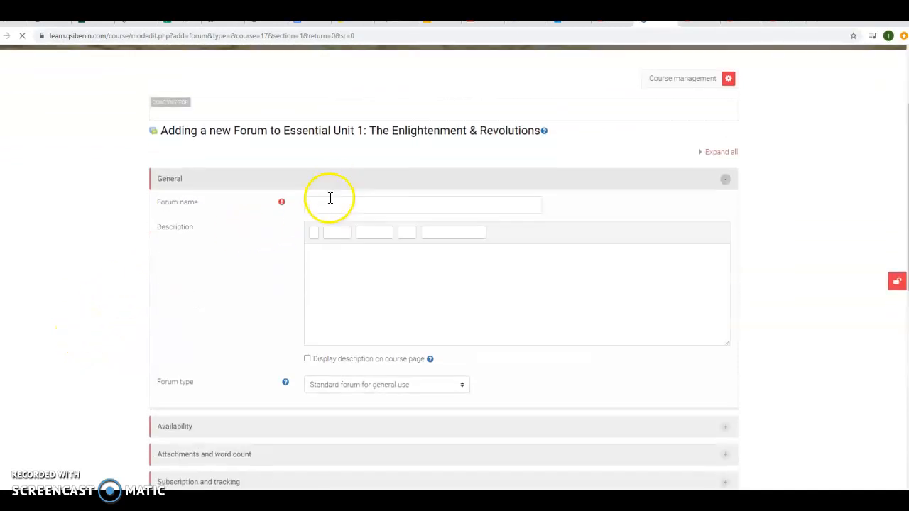
left_click(328, 207)
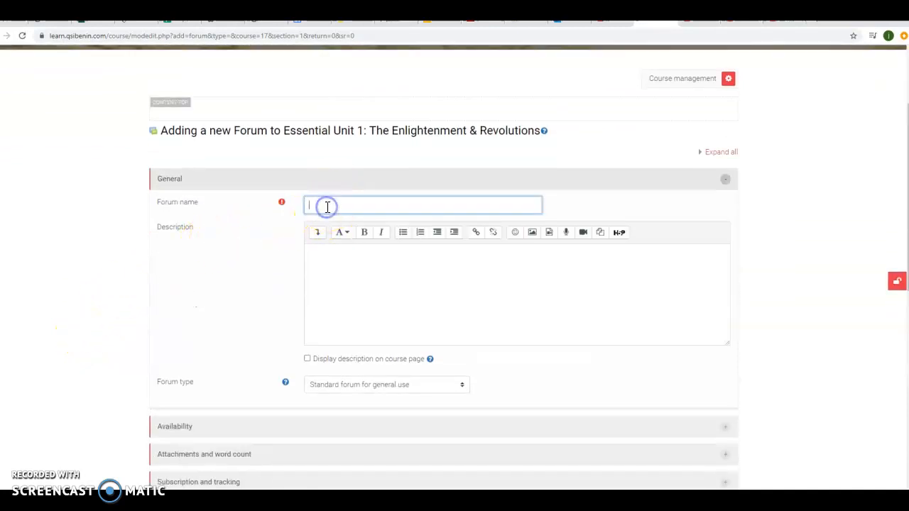
type("Which revolution was the most revolutionary?")
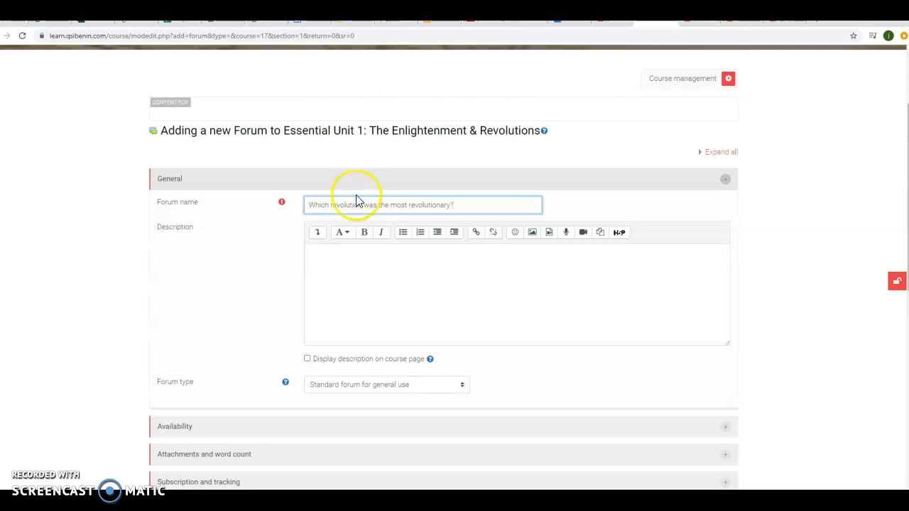
Copy the forum name into the forum's description.
left_click_drag(471, 206, 280, 223)
key("ctrl+c")
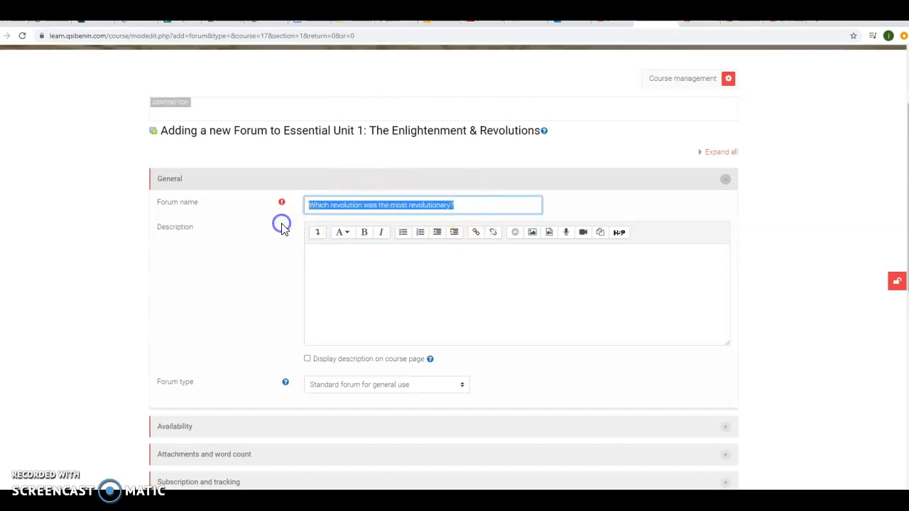
left_click(472, 285)
key("ctrl+v")
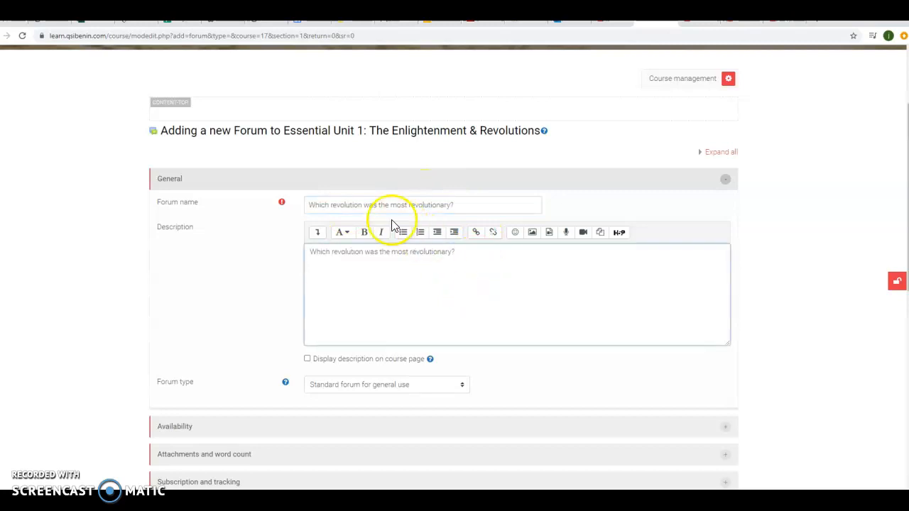
Centre the question "Which revolution was the most revolutionary?" in the forum description and make it bold.
left_click(317, 232)
left_click(462, 270)
left_click(406, 249)
left_click_drag(602, 270, 447, 276)
left_click(362, 233)
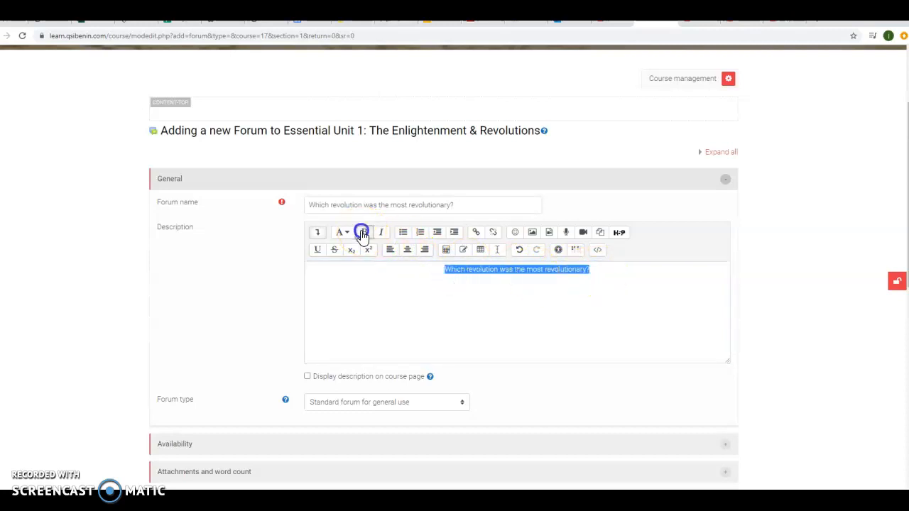
Add a left-aligned line of random placeholder letters below the heading in the description.
left_click(595, 270)
key("Return")
left_click(390, 250)
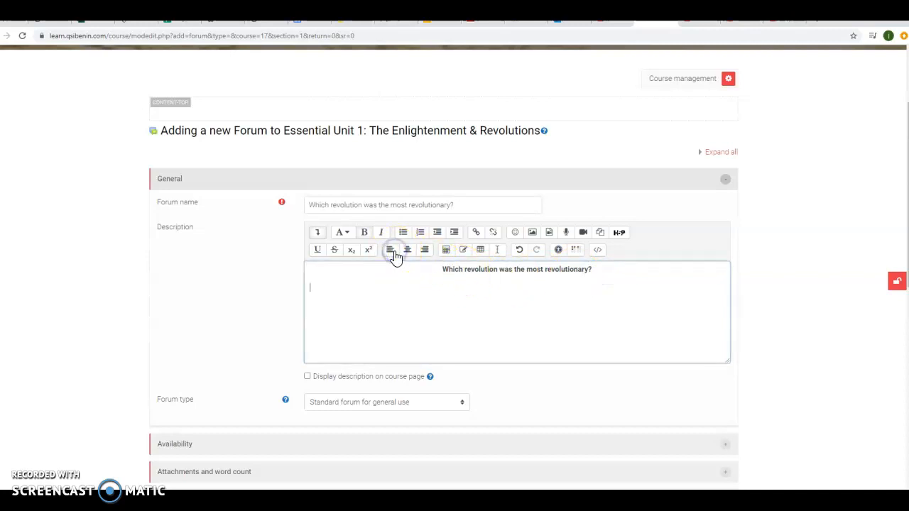
type("mmmmmmmmmmmmdkdkdkdkkdkdkdkdkkdkdkoioieoieoieje")
key("Return")
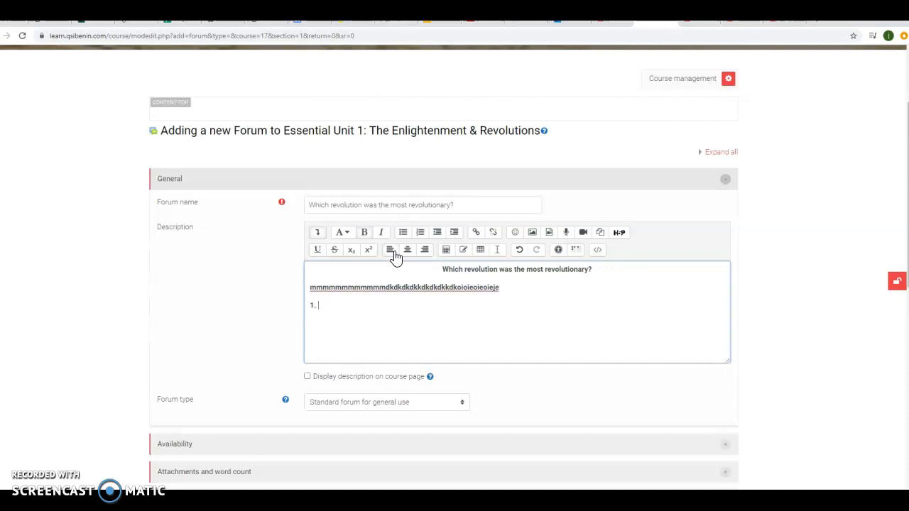
Add "1. Consider the following revolutions:" to the description and list American, French, Haitian and Latin American on separate lines.
type("1. Consider the following revolutions: ")
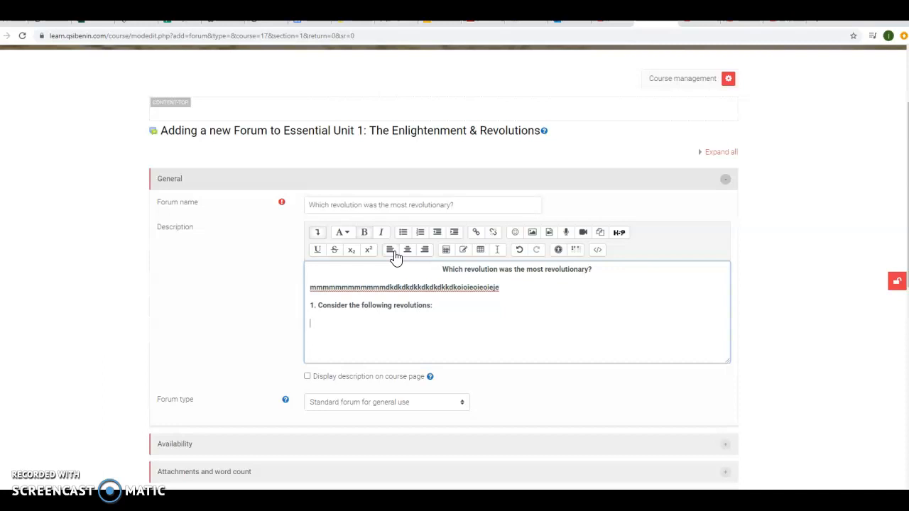
type("American ")
type("French")
key("Return")
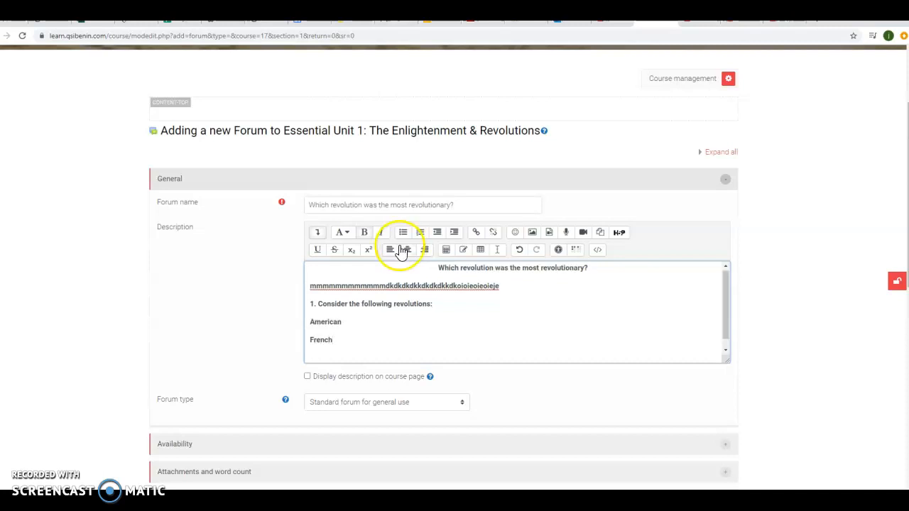
scroll(418, 319, "down", 1)
type("Haitian")
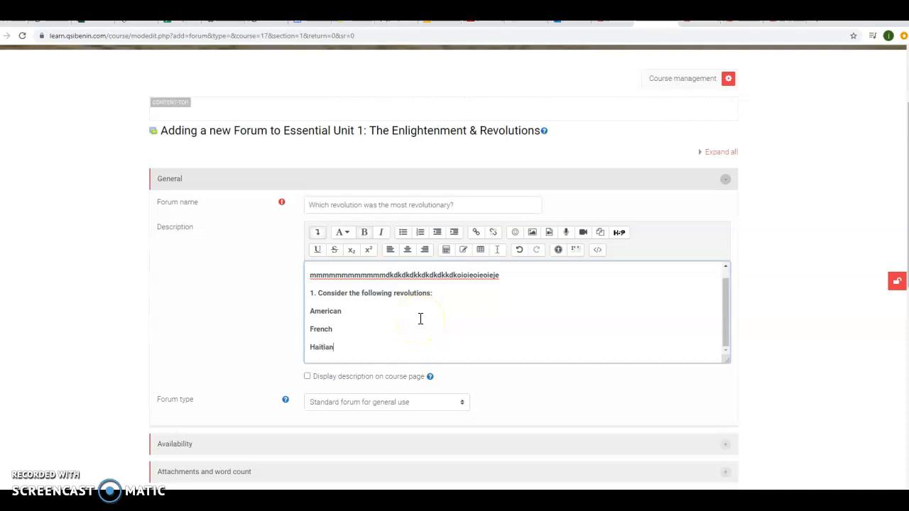
key("Return")
type("Latin ")
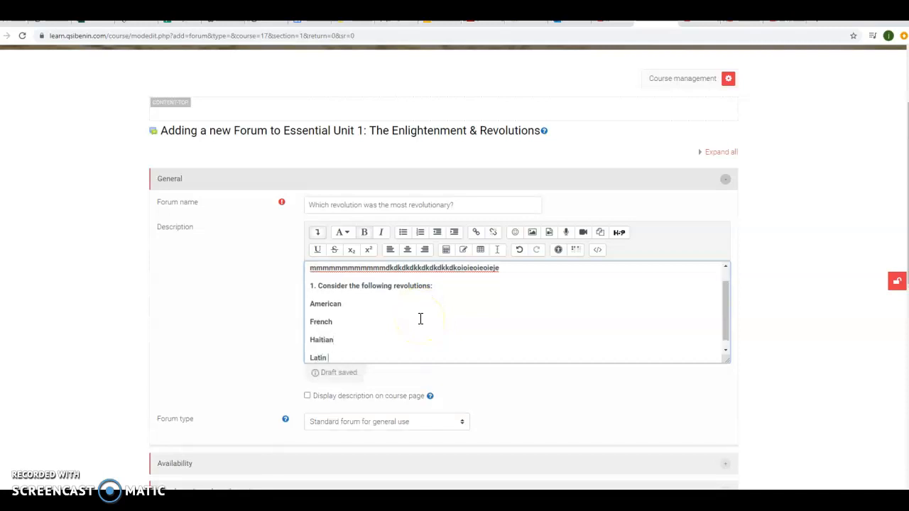
type("American")
scroll(426, 319, "down", 1)
key("Return")
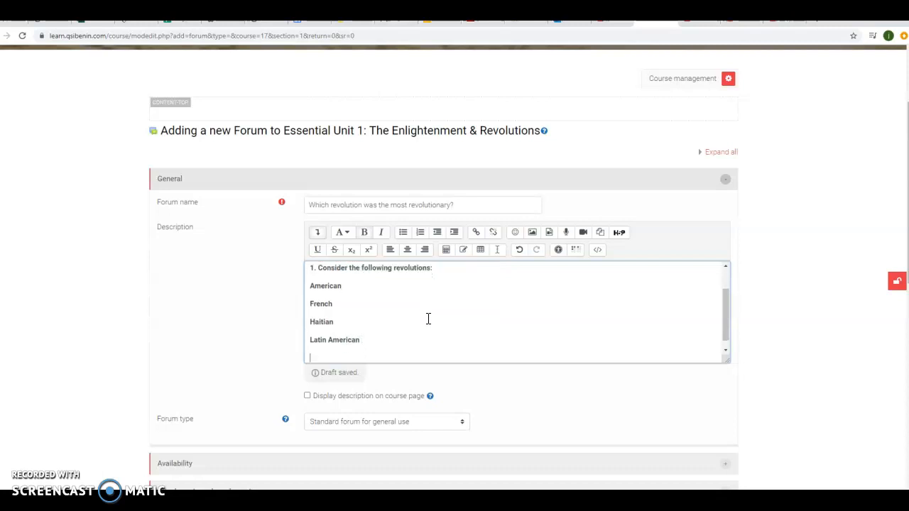
Add the line "Of them all, which was the most revolutionary." below the list of revolutions.
type("Of the")
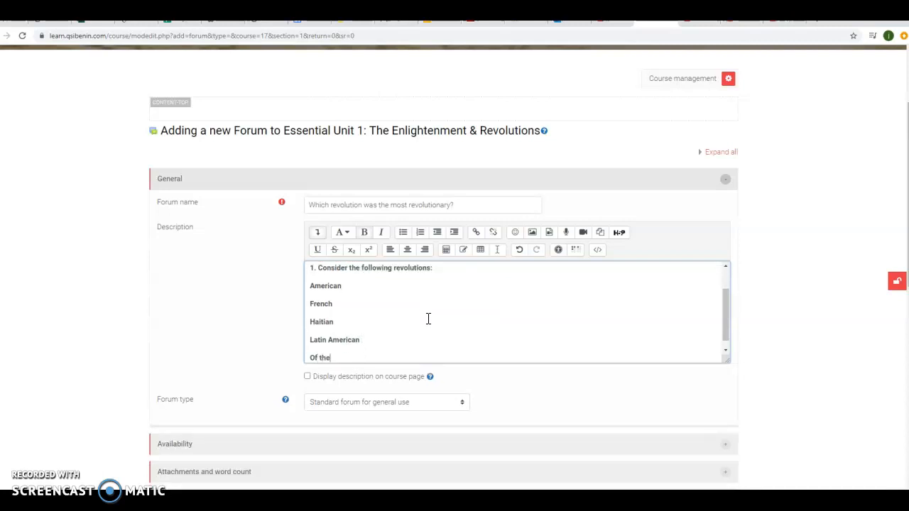
type("m all, which was the most revolutionary")
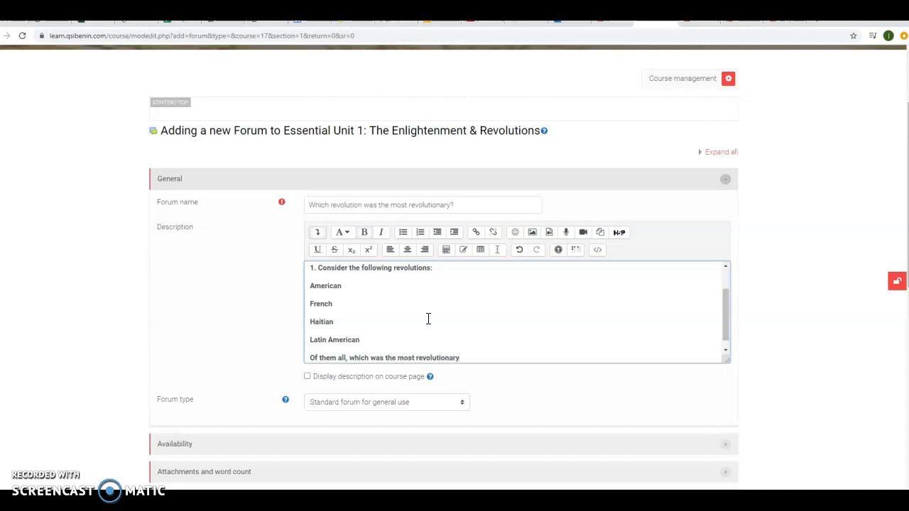
type(".")
key("Return")
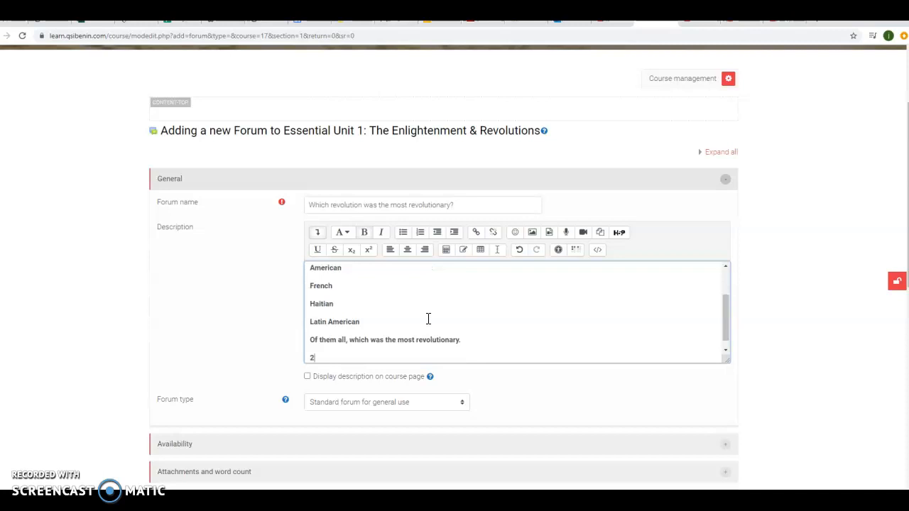
Add the second instruction to the description: "2. In the subject line of the forum write the name of the revolution".
type("2. In the sub")
type("ject io")
type("line of the foru")
type("m w")
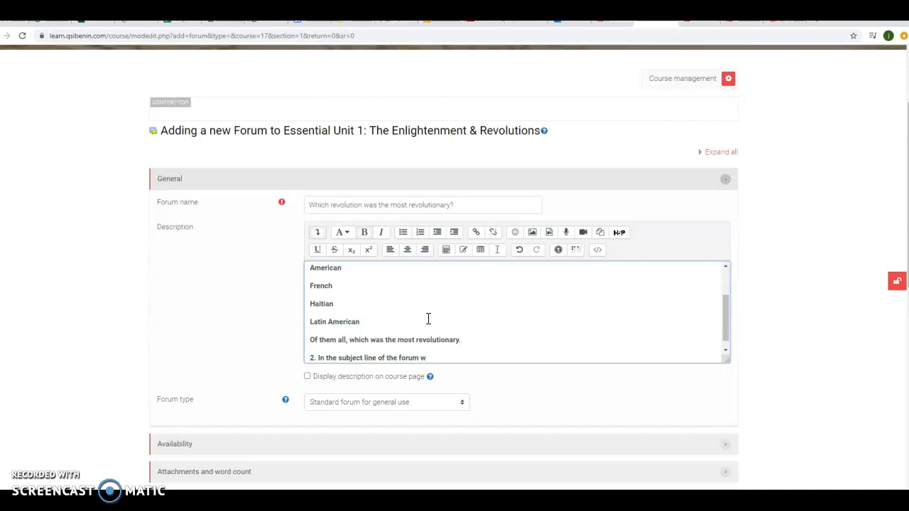
type("irte the name of the revolution")
key("Return")
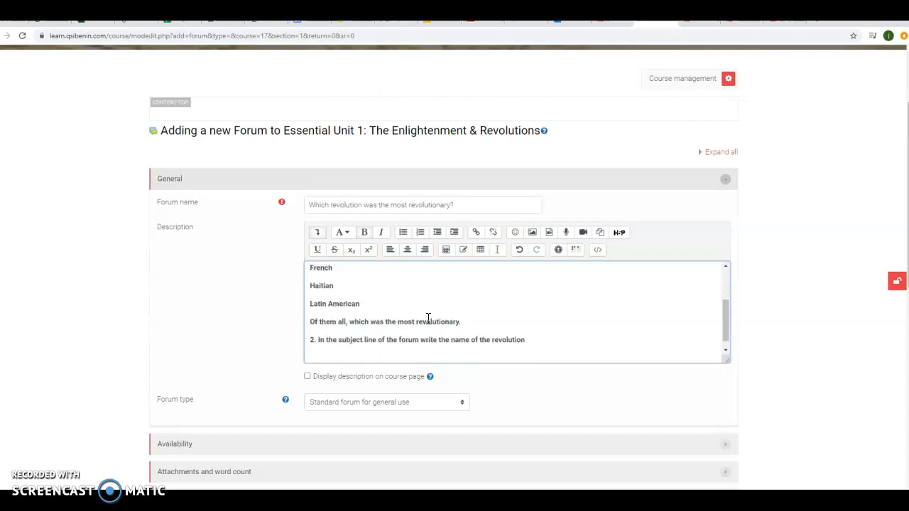
Add the third instruction to the description: "3. Write at least one paragraph explaining....".
type("3. Write at least one paragraph explaining..")
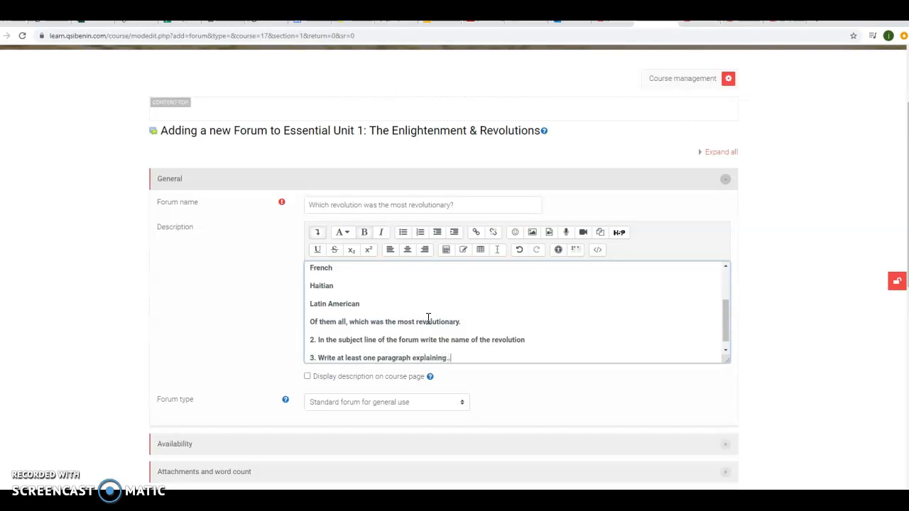
type("..")
key("Return")
Add item 4 to the description: "After your original post, be sure to respond to at least two classmates; remember to be diplomatic in your responses.".
type("4.")
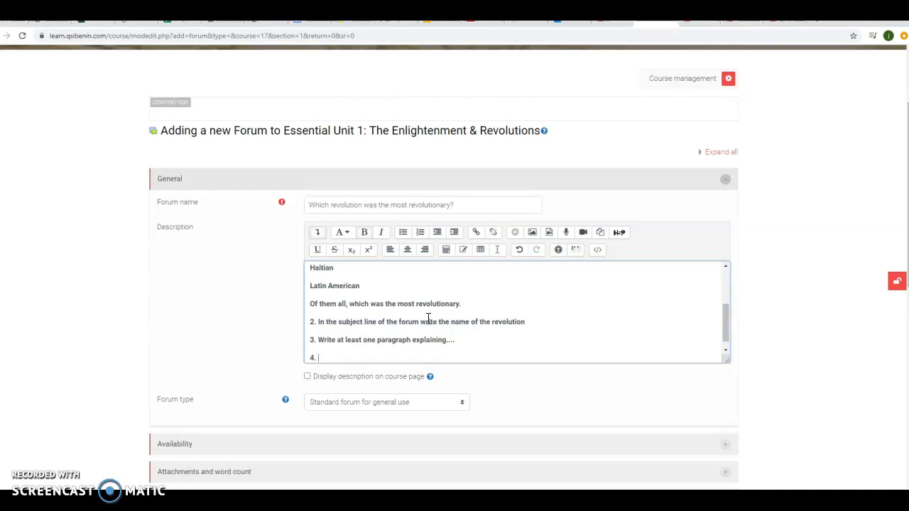
type(" After your original post, be sur")
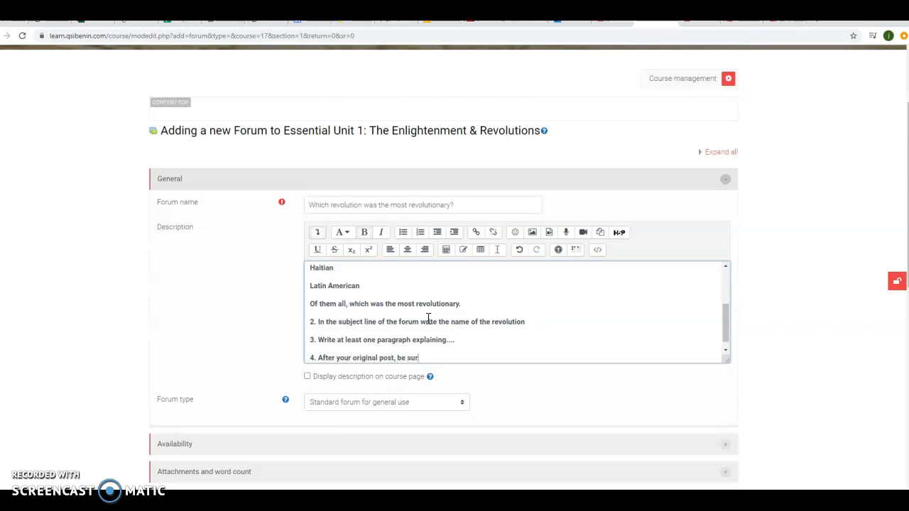
type("e to respon")
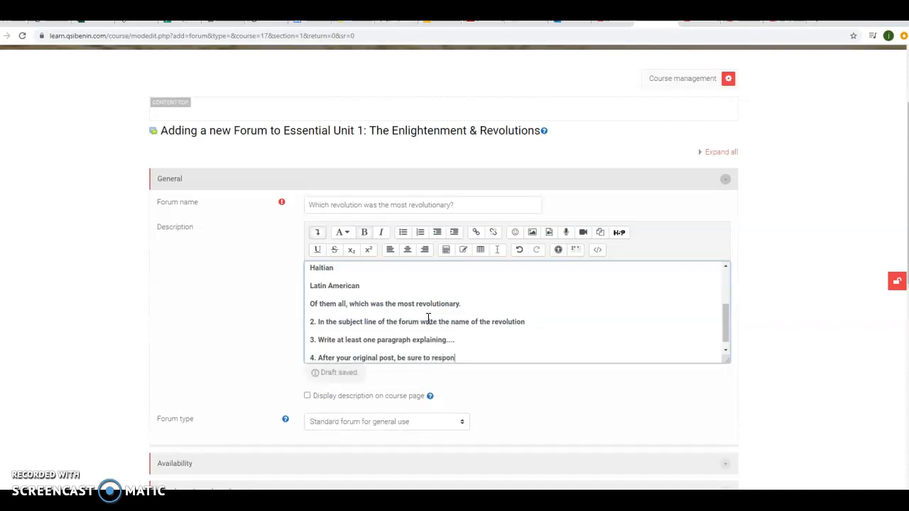
type("d to at least two ")
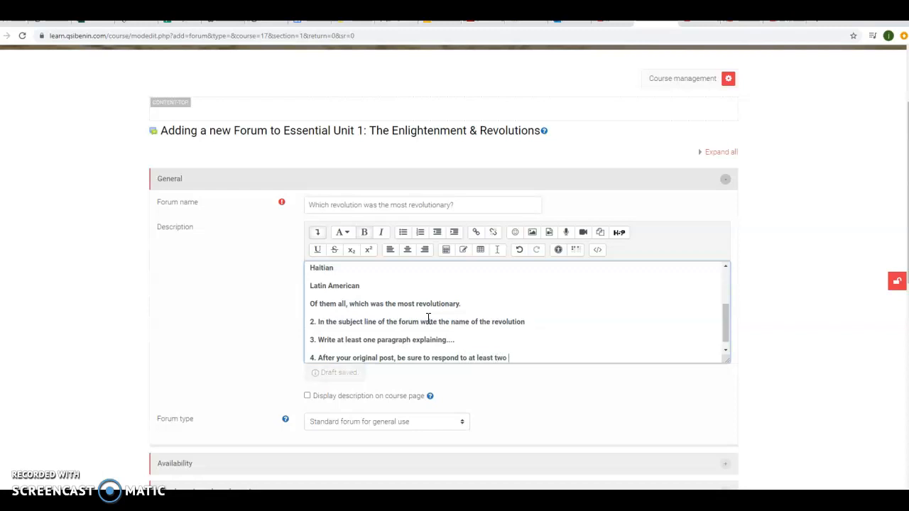
type("classmates")
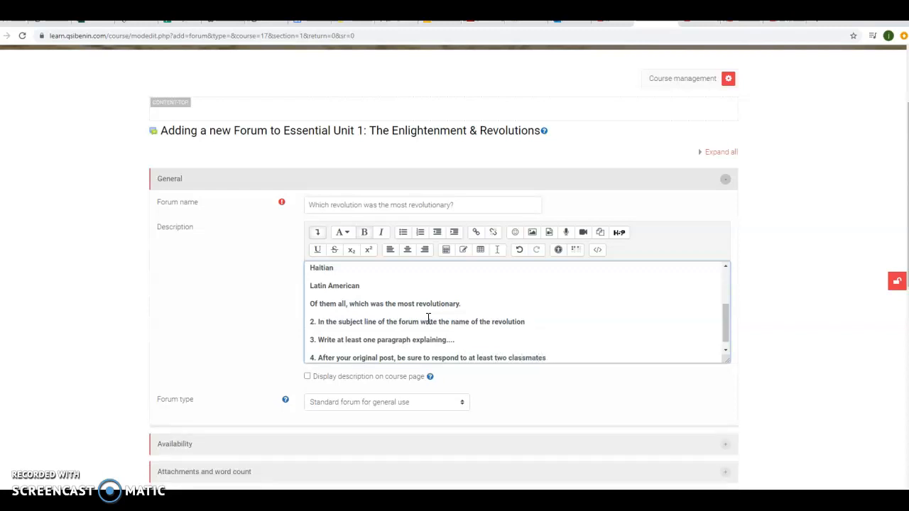
type("; remember to be diplomatic in your responses.")
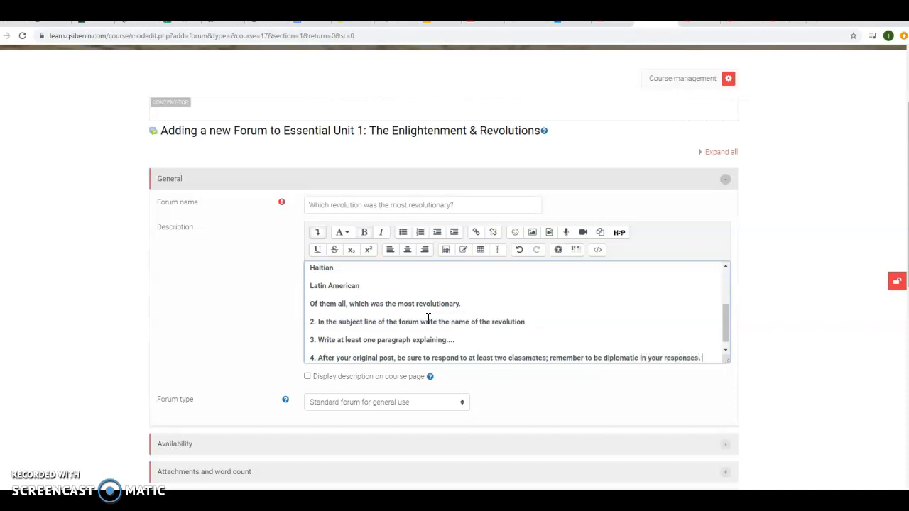
scroll(456, 311, "down", 1)
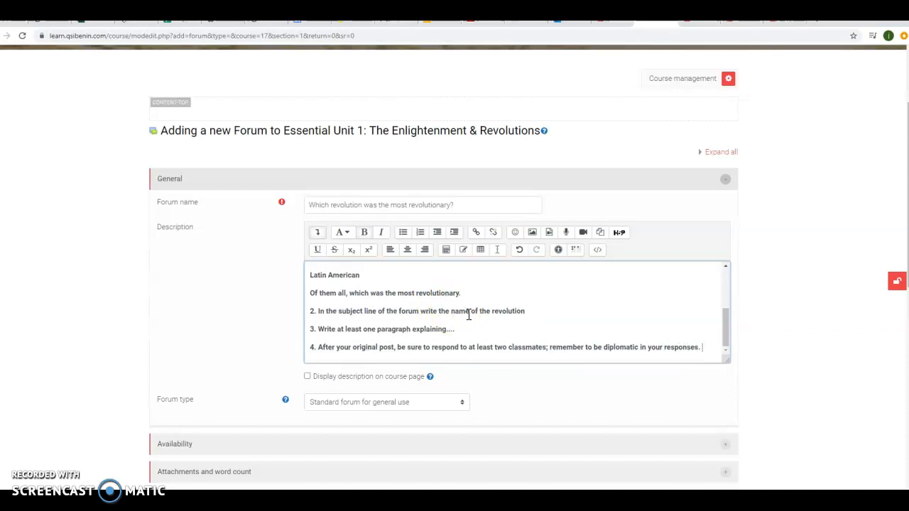
Check the available forum types and keep Standard forum for general use.
scroll(369, 313, "down", 1)
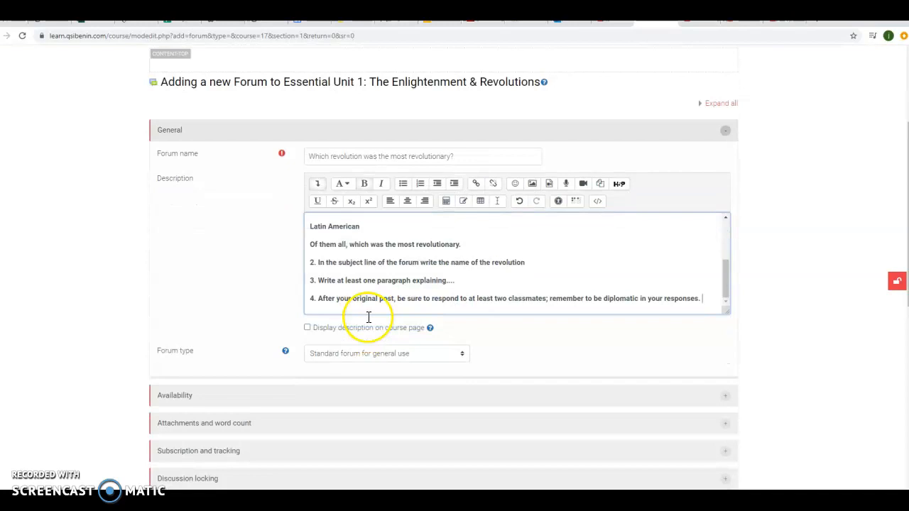
scroll(446, 291, "down", 2)
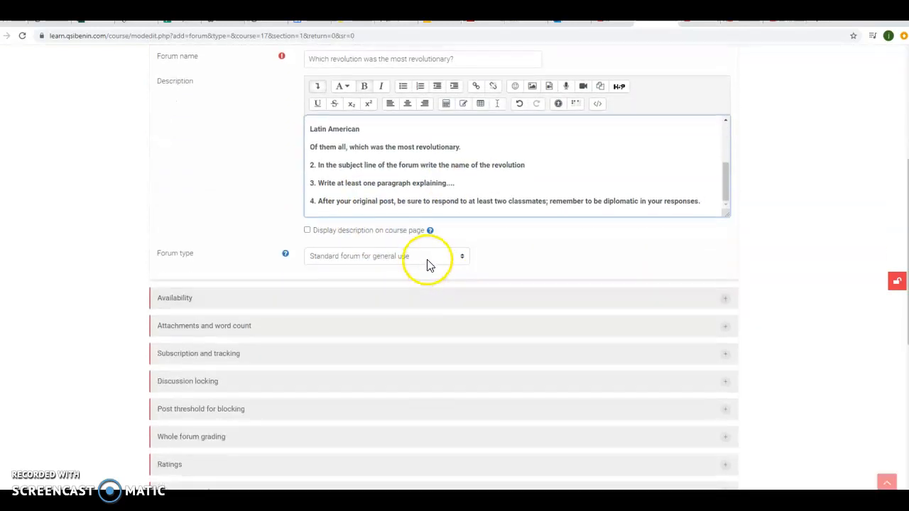
left_click(407, 260)
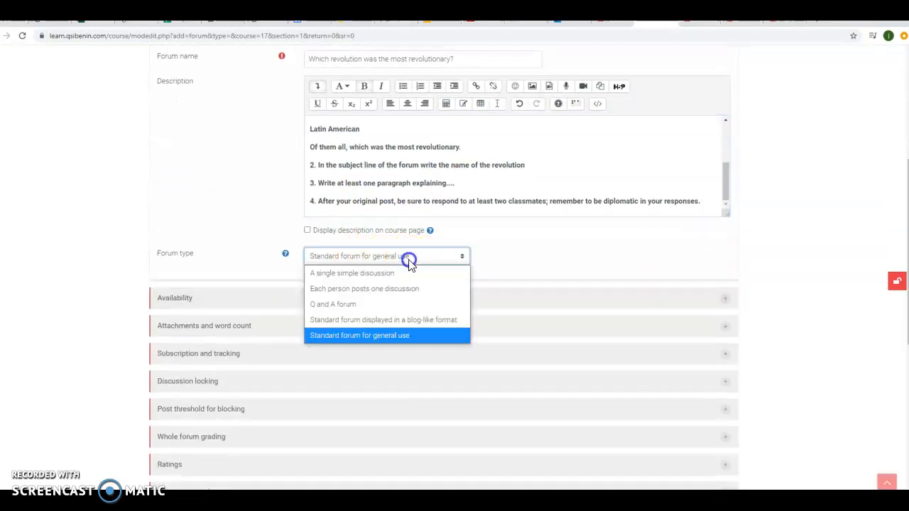
left_click(386, 335)
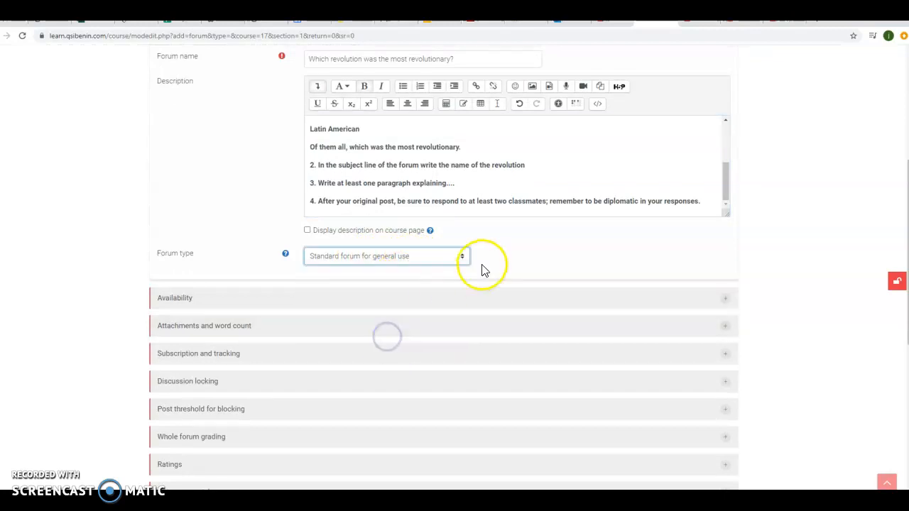
Review the forum's Availability settings for the due date and cut-off date.
scroll(501, 258, "down", 2)
scroll(502, 259, "down", 1)
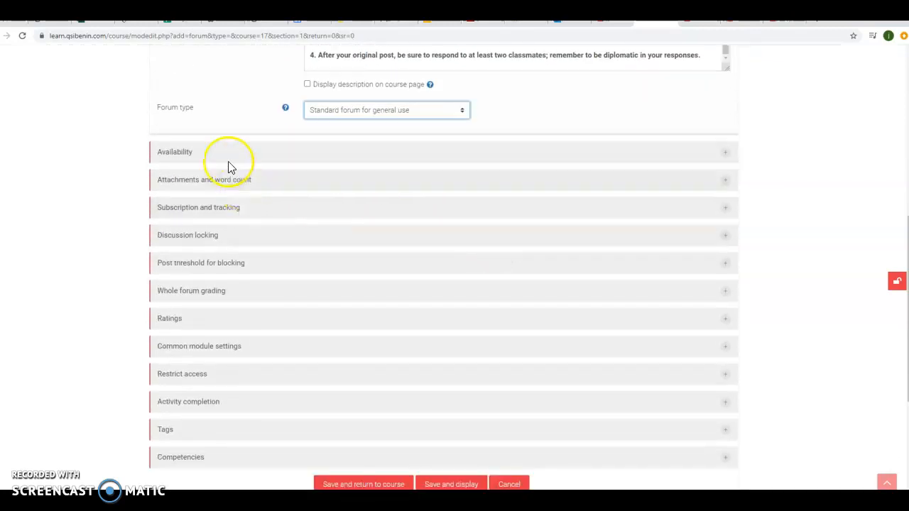
left_click(196, 155)
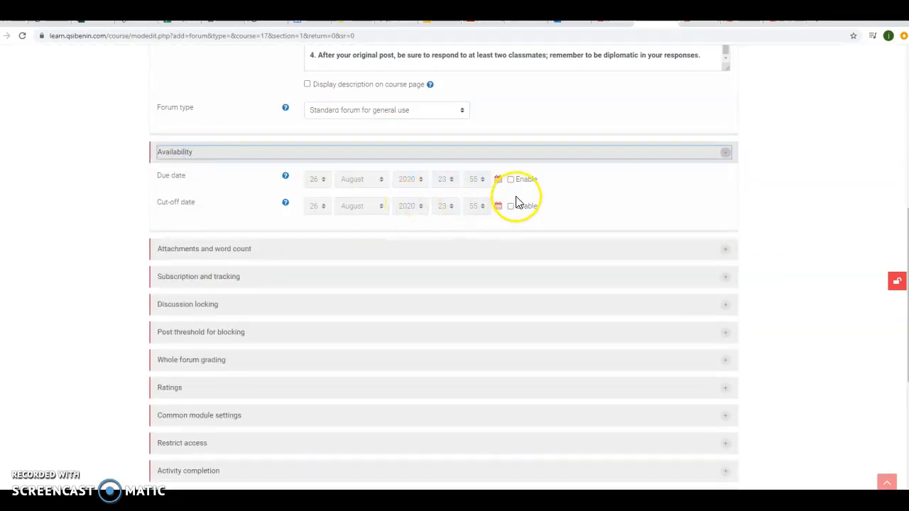
left_click(210, 155)
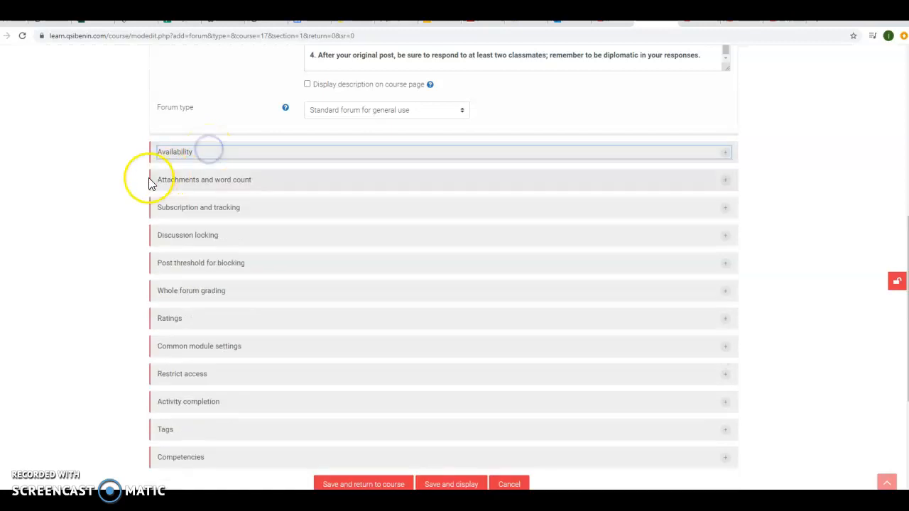
Set the forum's ratings to the aggregate type Average of ratings with a maximum grade of 5.
scroll(106, 199, "down", 2)
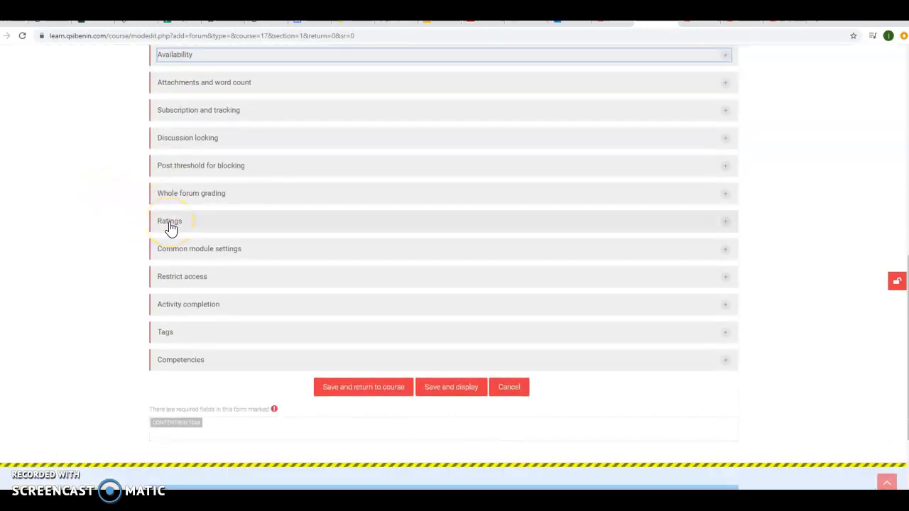
left_click(170, 226)
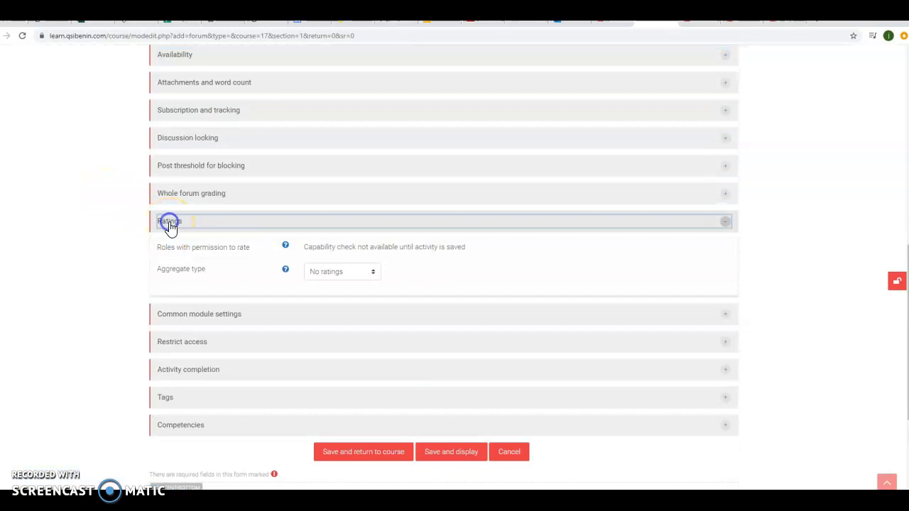
left_click(376, 275)
left_click(366, 306)
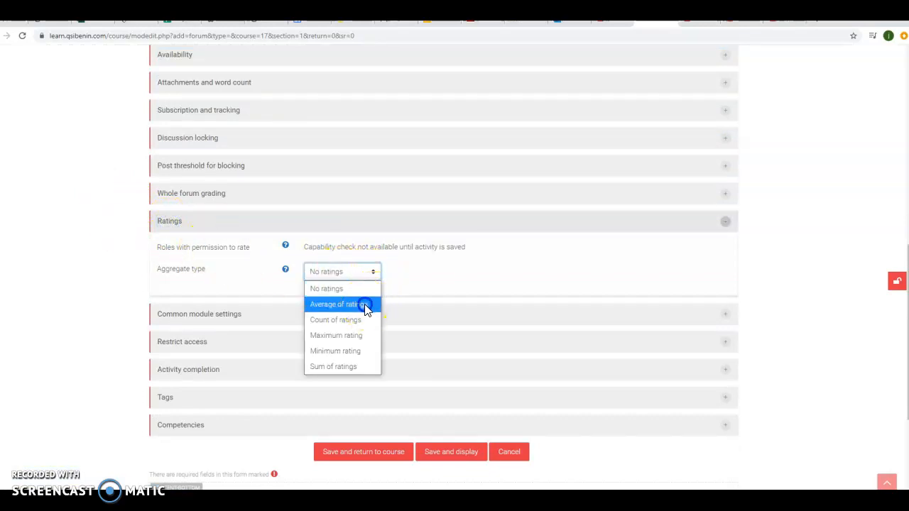
scroll(205, 315, "down", 2)
left_click_drag(341, 262, 320, 264)
type("5")
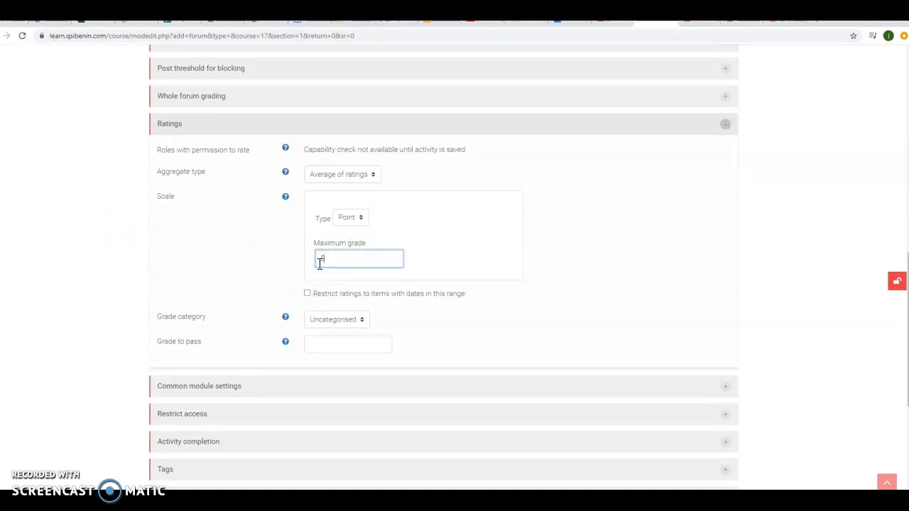
Enlarge the forum's description box vertically so more of its text fits.
scroll(159, 277, "up", 6)
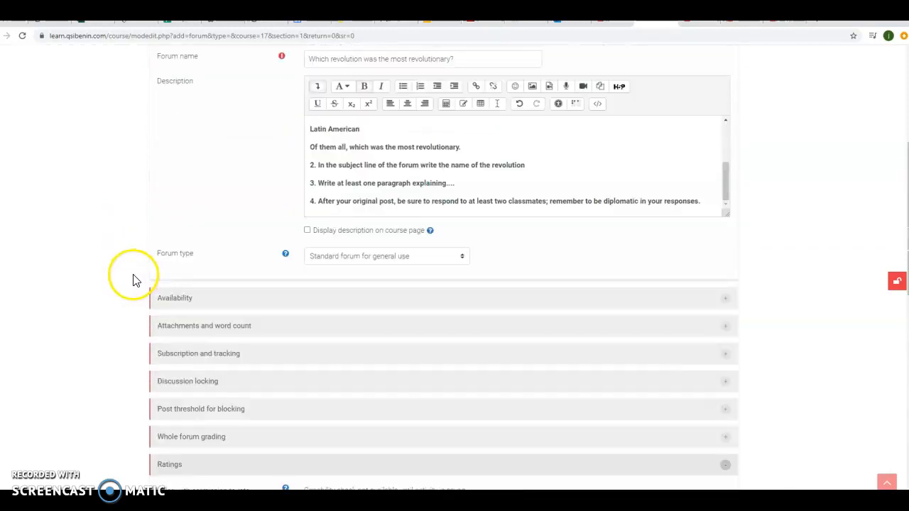
scroll(133, 278, "up", 3)
scroll(138, 264, "down", 4)
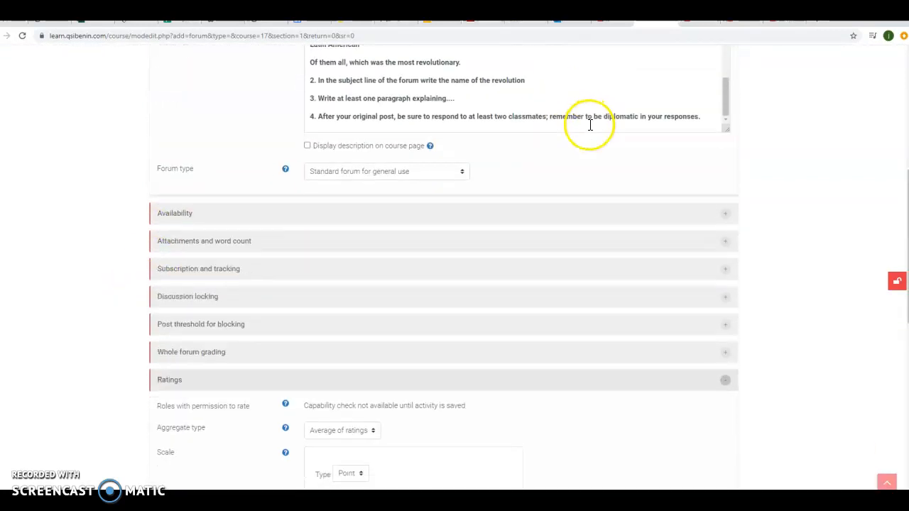
left_click_drag(725, 116, 717, 178)
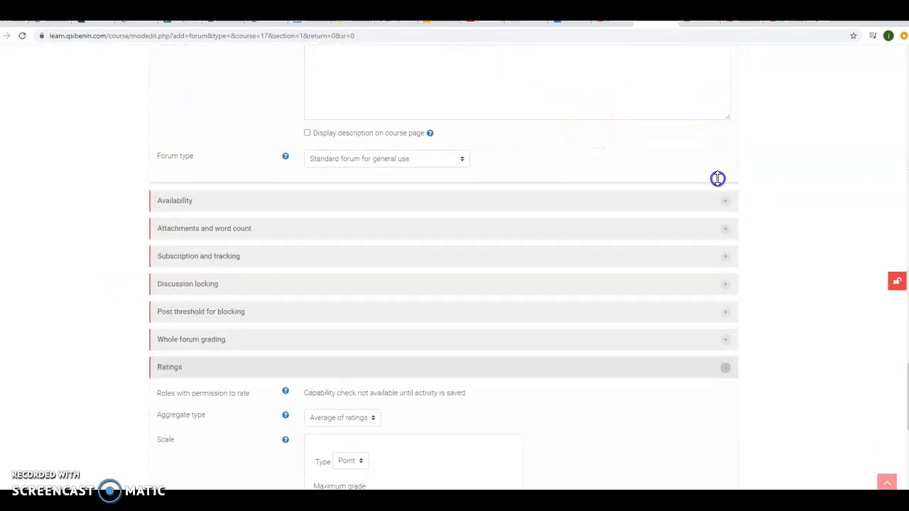
Recheck the forum's description and Ratings settings, then save the forum and return to the course page.
scroll(634, 155, "up", 5)
scroll(604, 242, "up", 10)
scroll(656, 259, "up", 5)
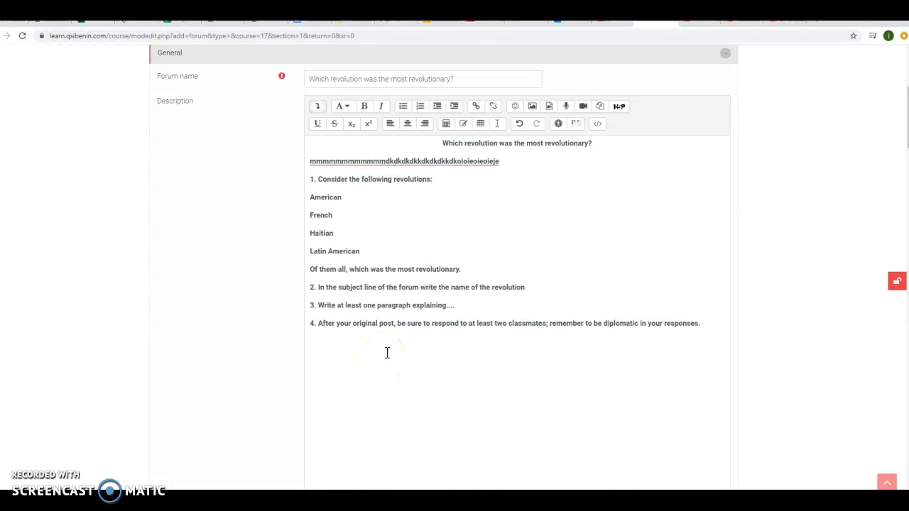
scroll(383, 350, "down", 3)
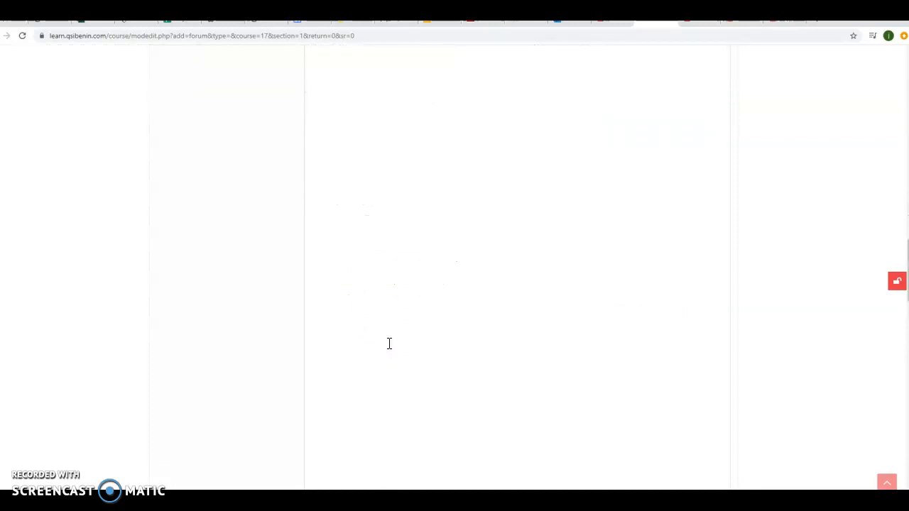
scroll(400, 350, "down", 3)
left_click(347, 266)
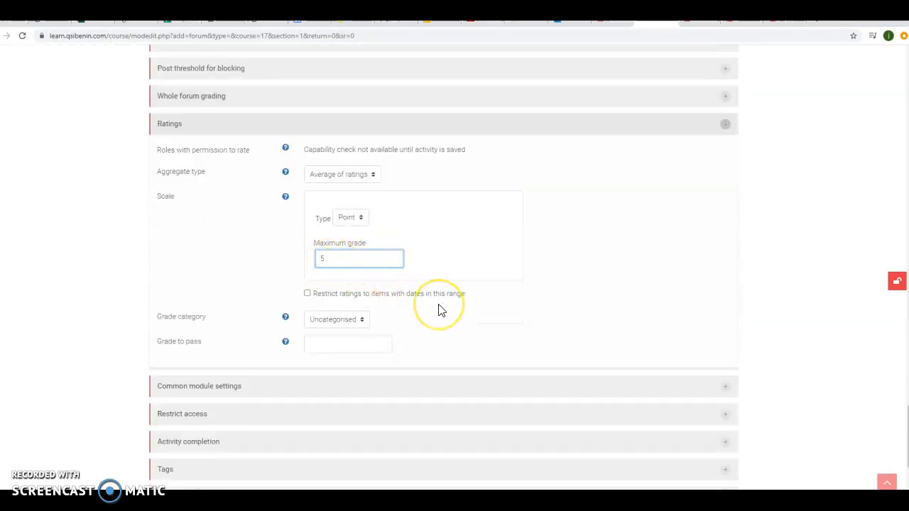
scroll(440, 310, "down", 3)
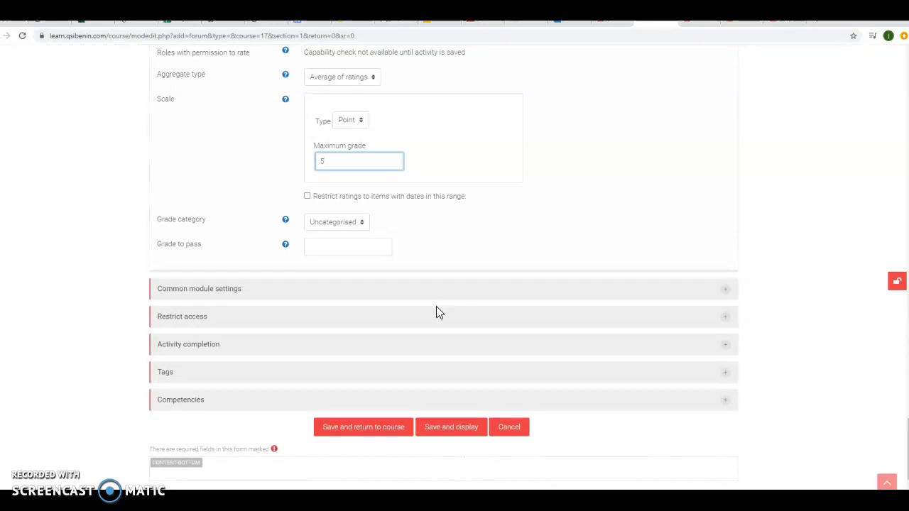
scroll(435, 306, "down", 2)
left_click(382, 331)
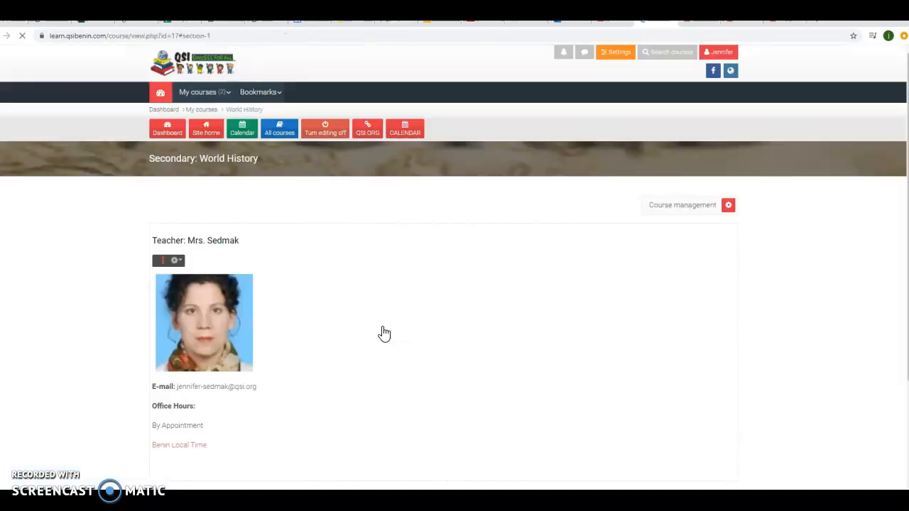
Move the forum "Which revolution was the most revolutionary?" into Week 1, directly below Webquest: American Revolution.
scroll(378, 329, "down", 13)
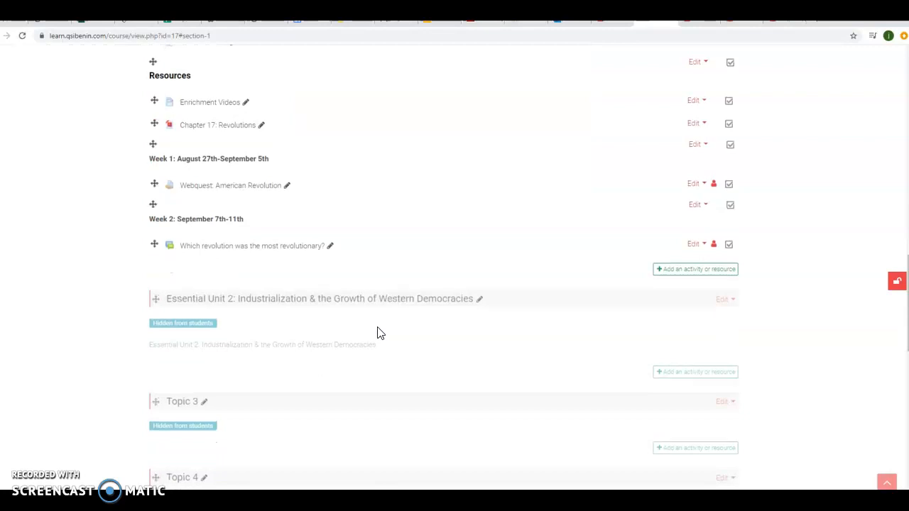
scroll(380, 333, "up", 1)
left_click_drag(153, 292, 154, 264)
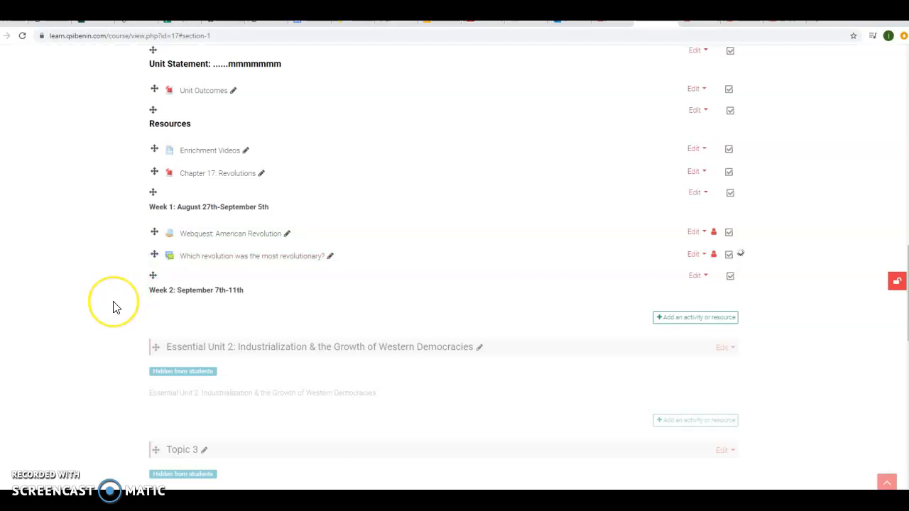
Open the forum "Which revolution was the most revolutionary?" and read through its instructions as students see them.
left_click(248, 260)
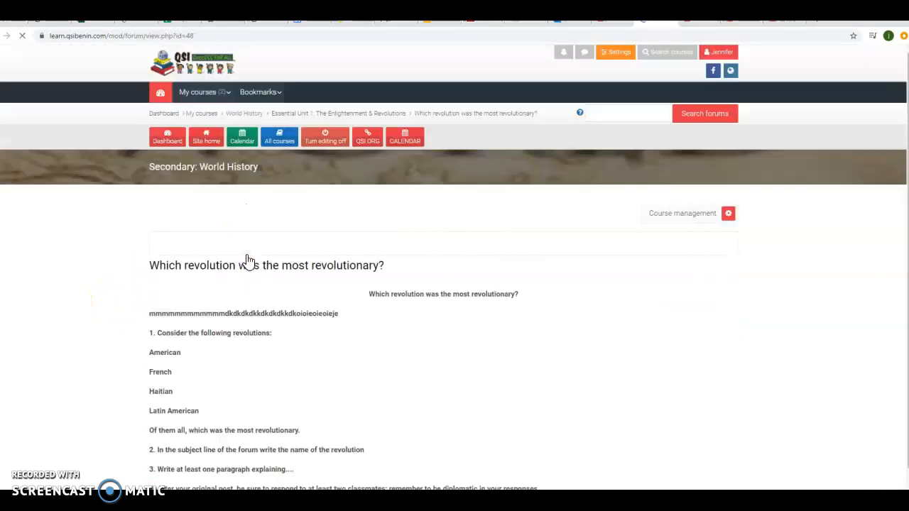
scroll(246, 260, "down", 2)
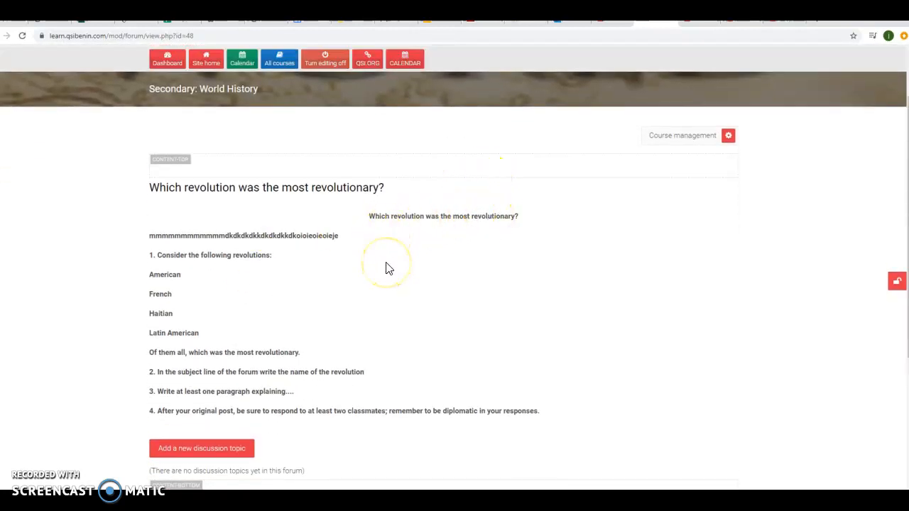
scroll(441, 286, "down", 2)
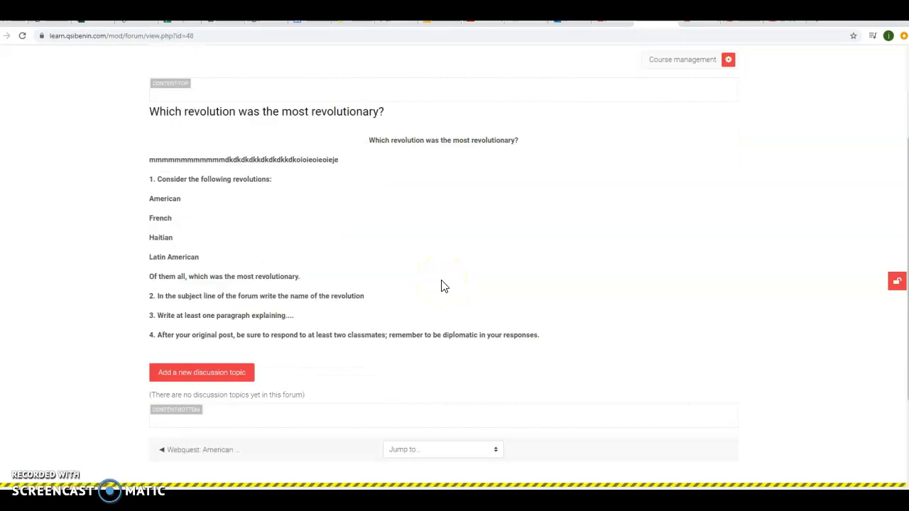
scroll(441, 286, "up", 1)
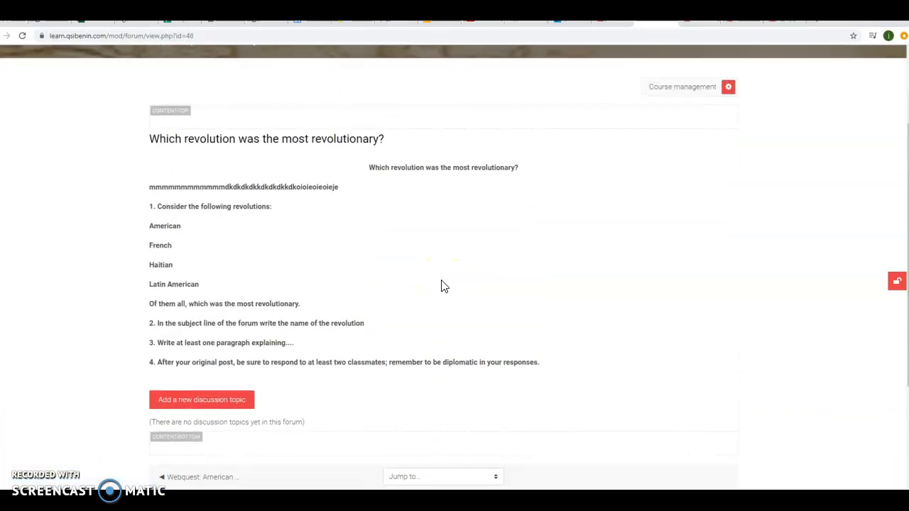
Post a new discussion topic to the forum with the subject American Revolution and a placeholder message of repeated m's.
left_click(181, 401)
scroll(142, 353, "down", 1)
scroll(142, 352, "down", 2)
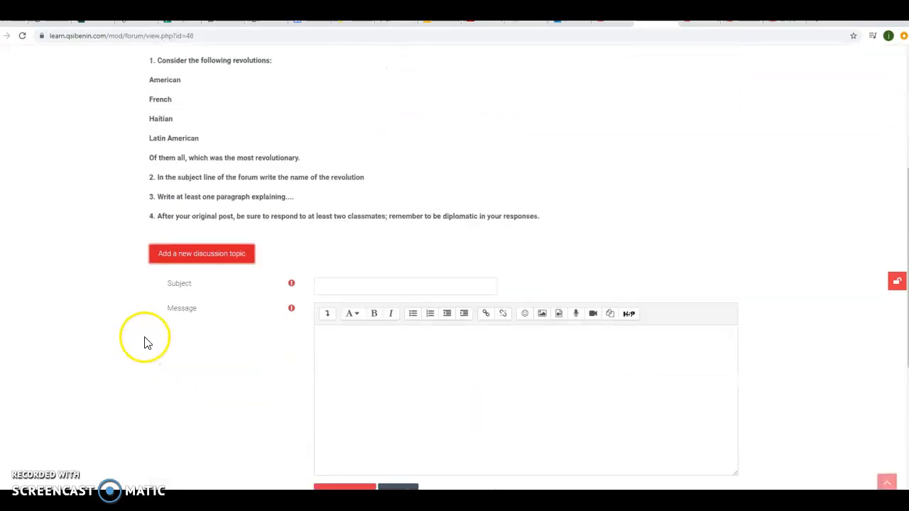
scroll(183, 277, "down", 1)
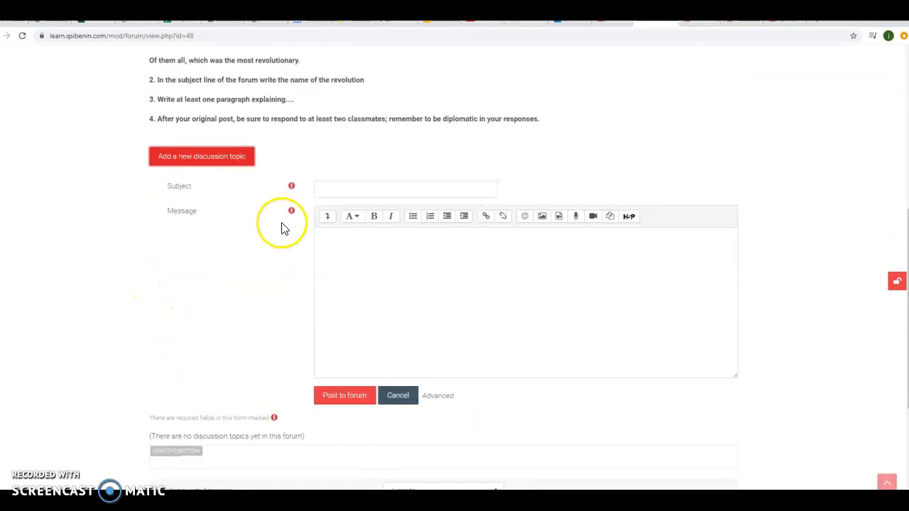
left_click(330, 187)
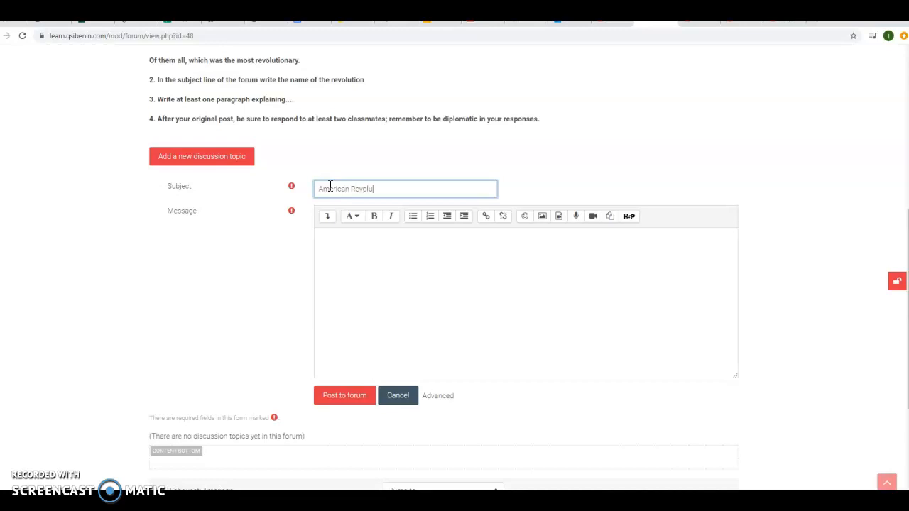
left_click(352, 305)
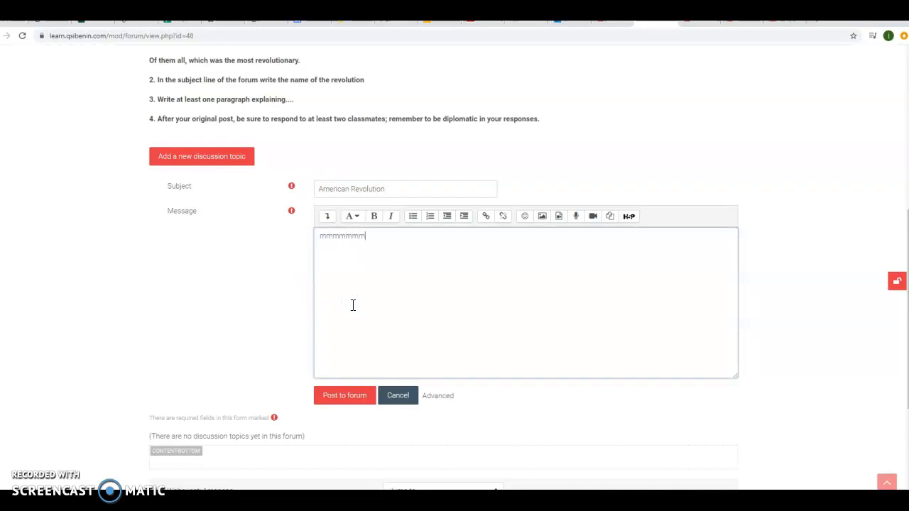
left_click(268, 354)
scroll(269, 354, "down", 1)
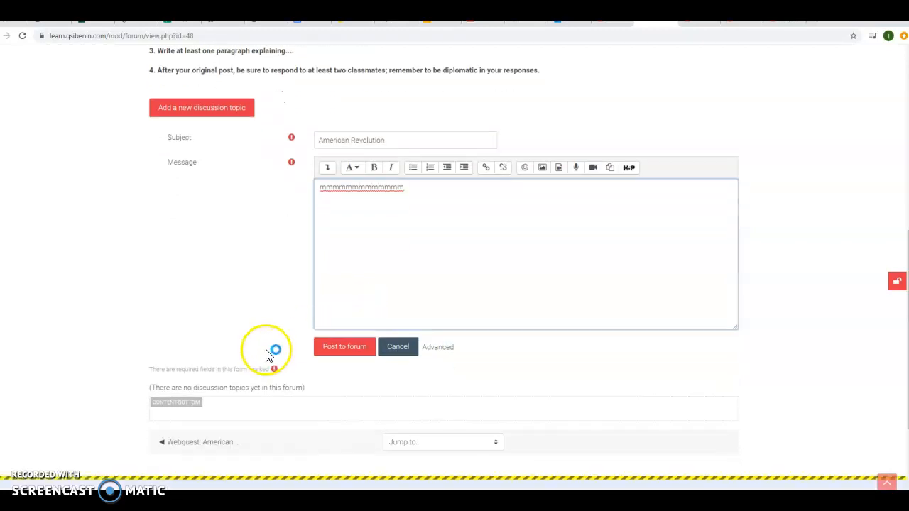
left_click(341, 350)
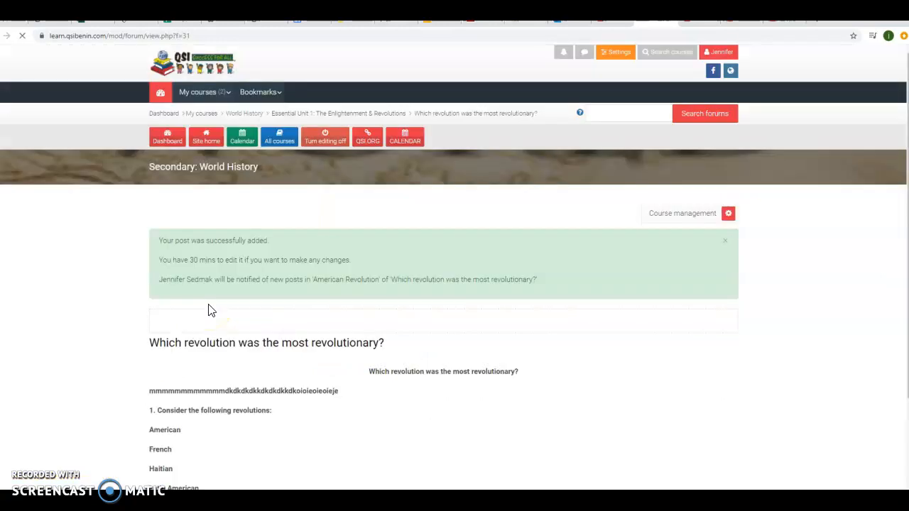
Examine the forum's discussion list, including the starter, last post and replies columns for the American Revolution topic.
left_click(183, 321)
scroll(183, 323, "down", 3)
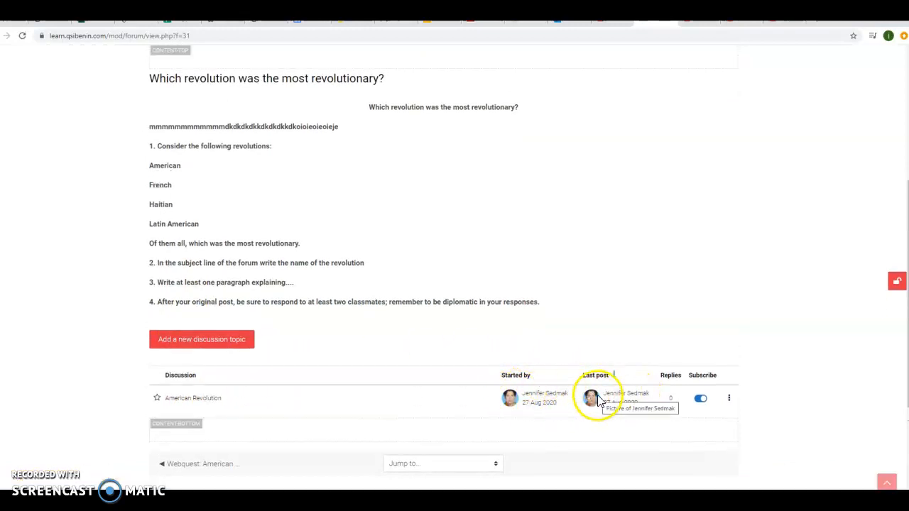
scroll(597, 399, "down", 1)
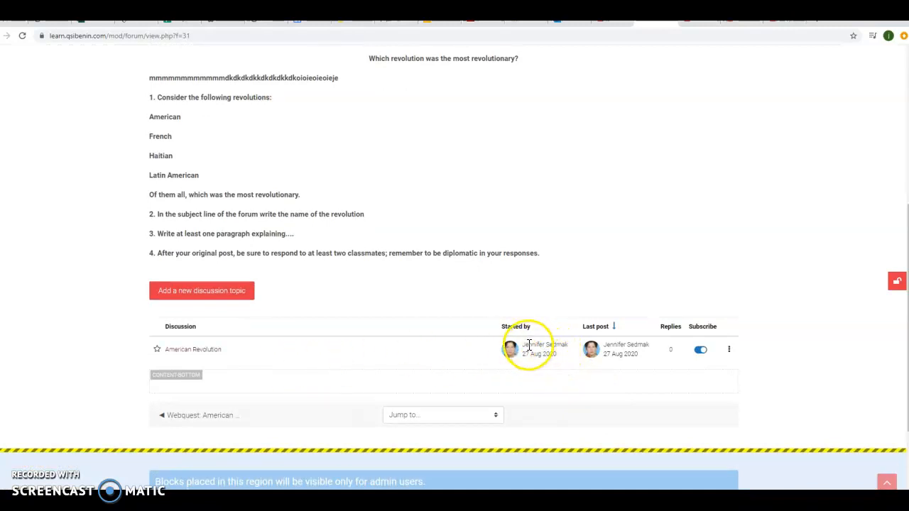
scroll(230, 304, "up", 2)
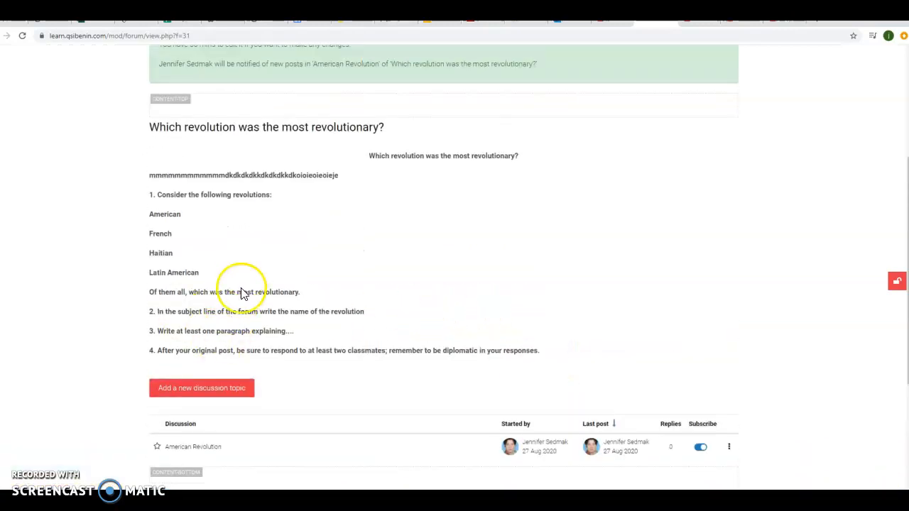
scroll(239, 305, "down", 3)
scroll(240, 318, "down", 1)
scroll(244, 312, "up", 7)
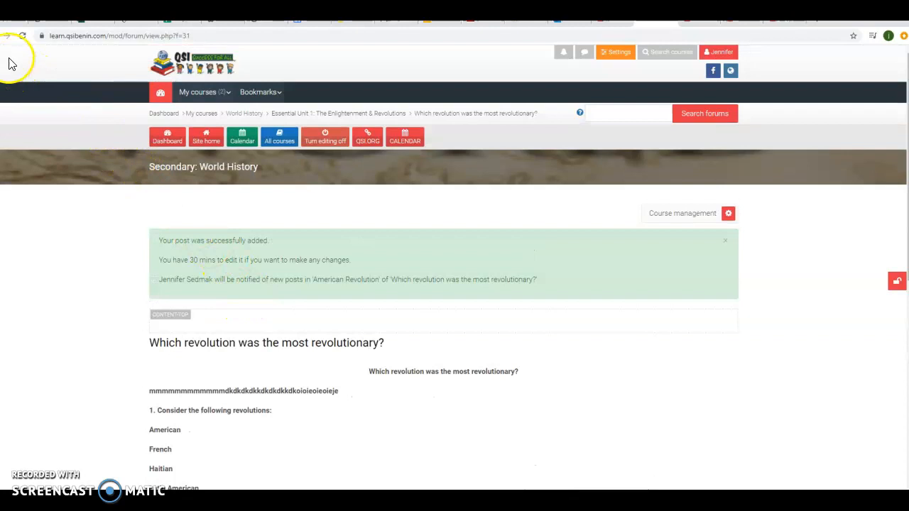
Return to the course page and start a new Quiz activity in Essential Unit 1: The Enlightenment & Revolutions.
left_click(7, 35)
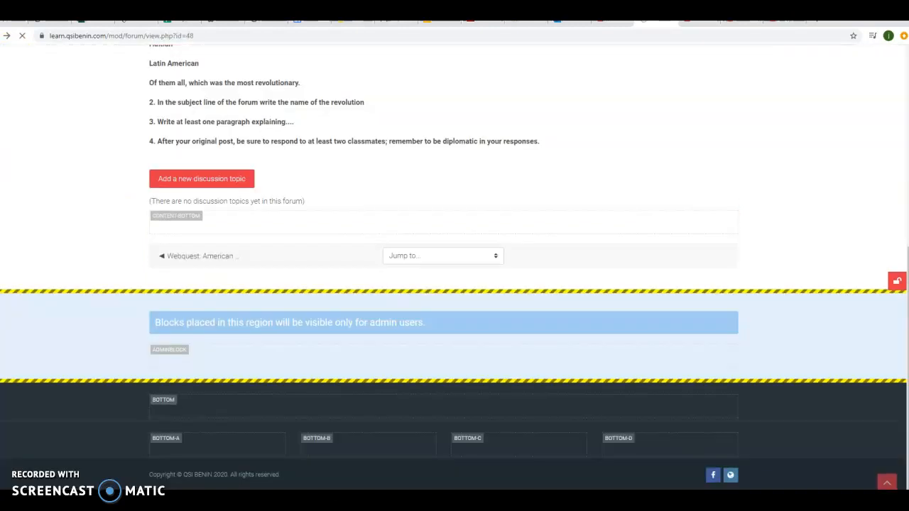
scroll(407, 301, "down", 3)
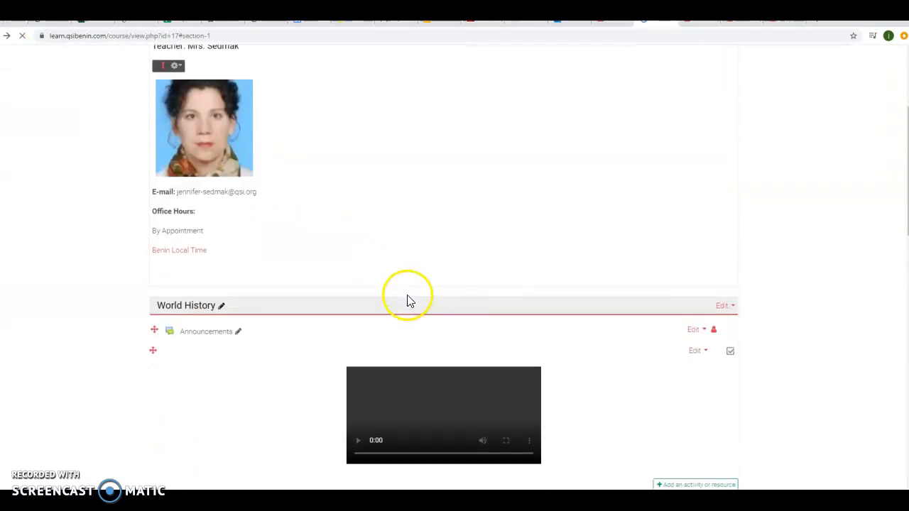
scroll(406, 301, "down", 8)
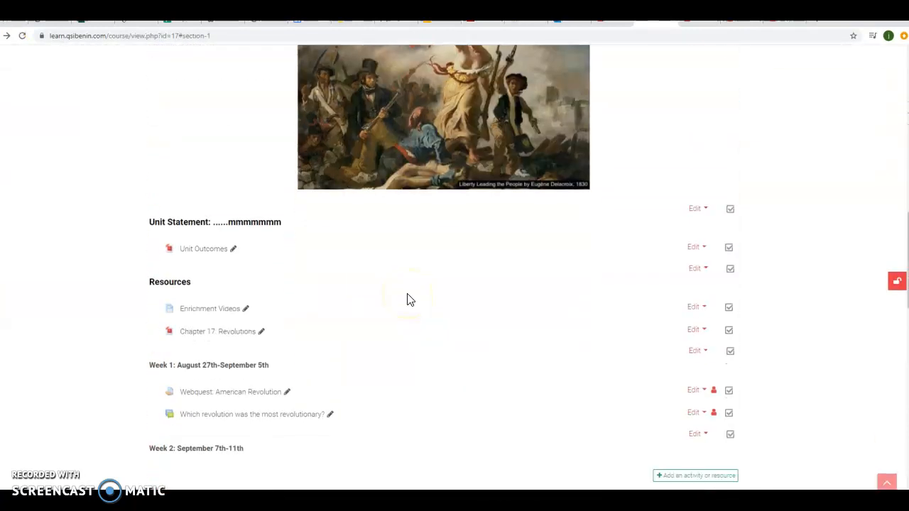
scroll(409, 299, "down", 3)
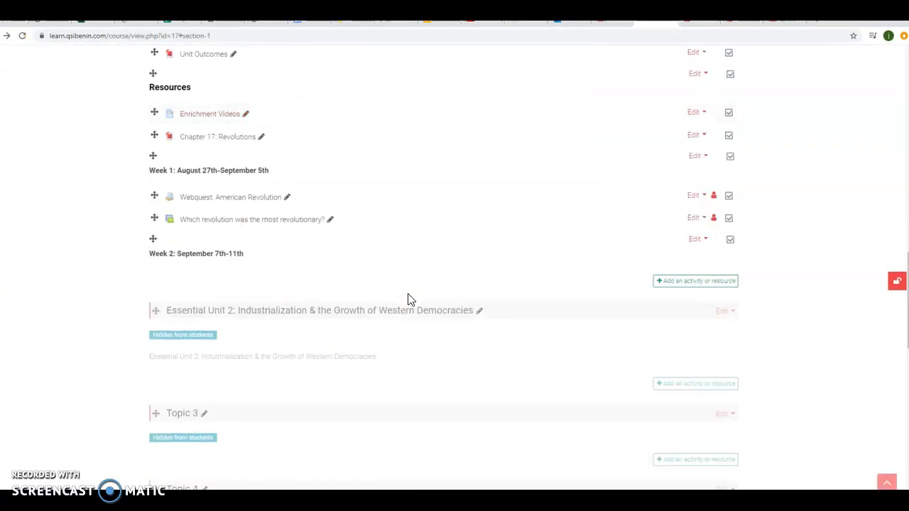
scroll(443, 290, "up", 1)
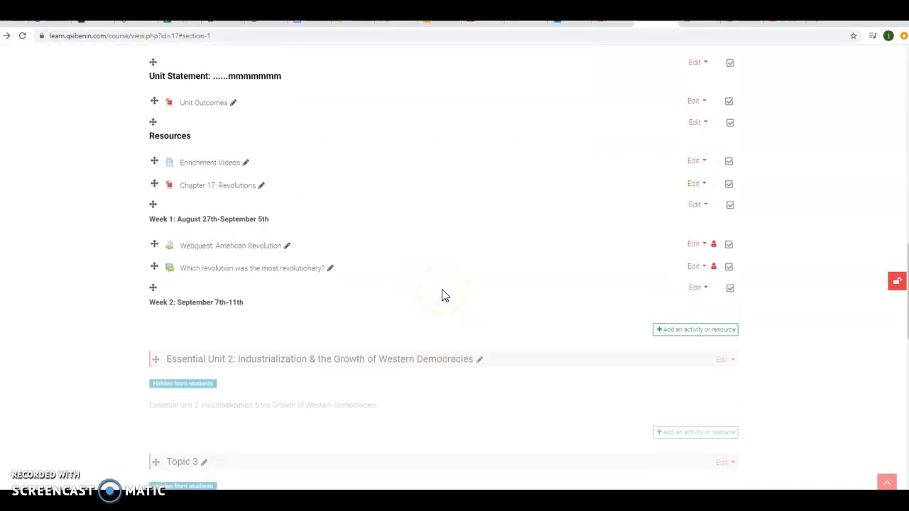
left_click(699, 331)
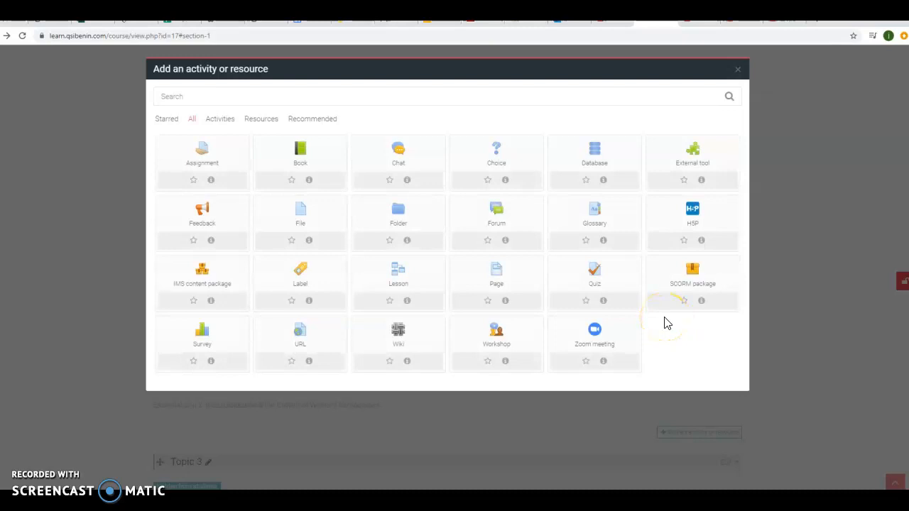
left_click(593, 277)
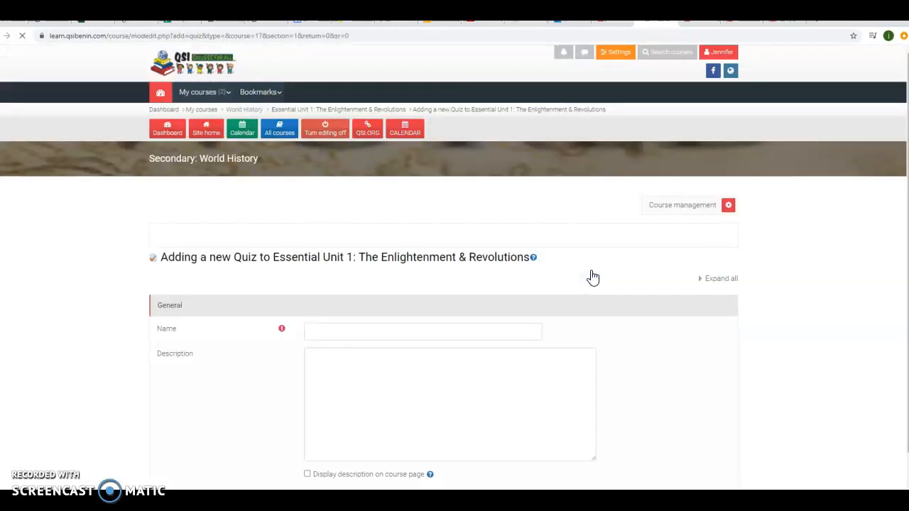
Name the quiz American Revolution.
scroll(45, 305, "down", 2)
left_click(325, 191)
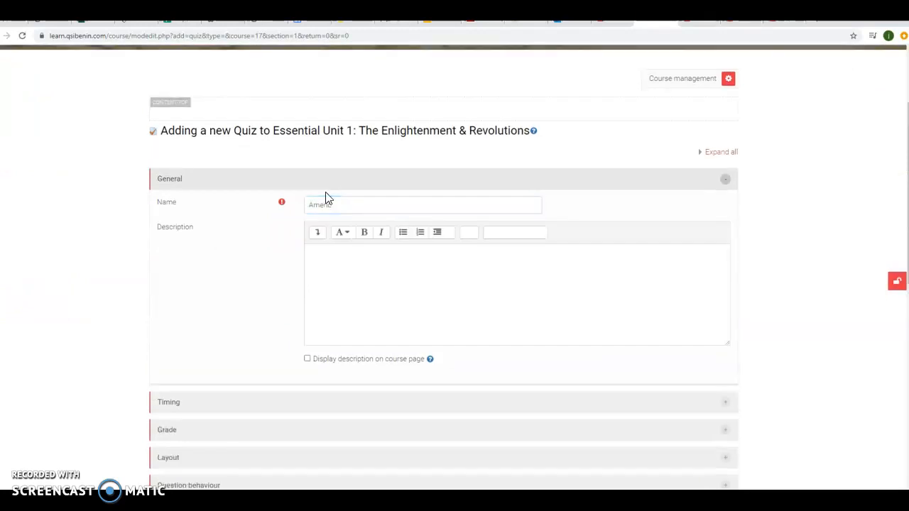
scroll(325, 195, "down", 5)
scroll(326, 197, "up", 8)
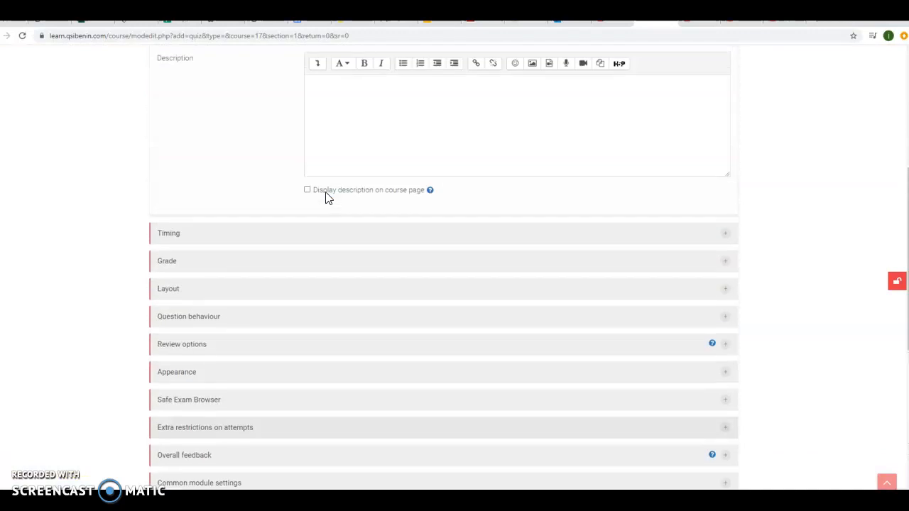
left_click(348, 179)
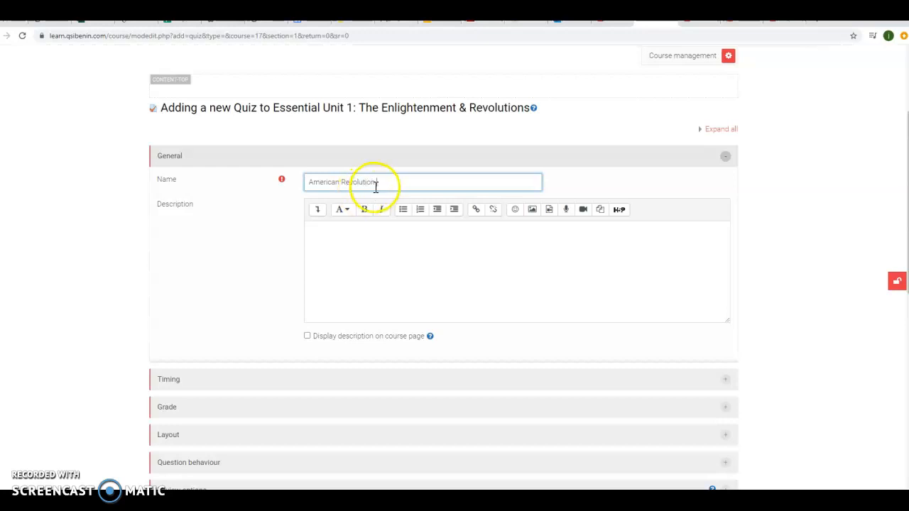
Copy the quiz name into the description and add the placeholder line "mmmmdmdmdmdmdmmd" below it.
left_click_drag(386, 183, 282, 186)
key("ctrl+c")
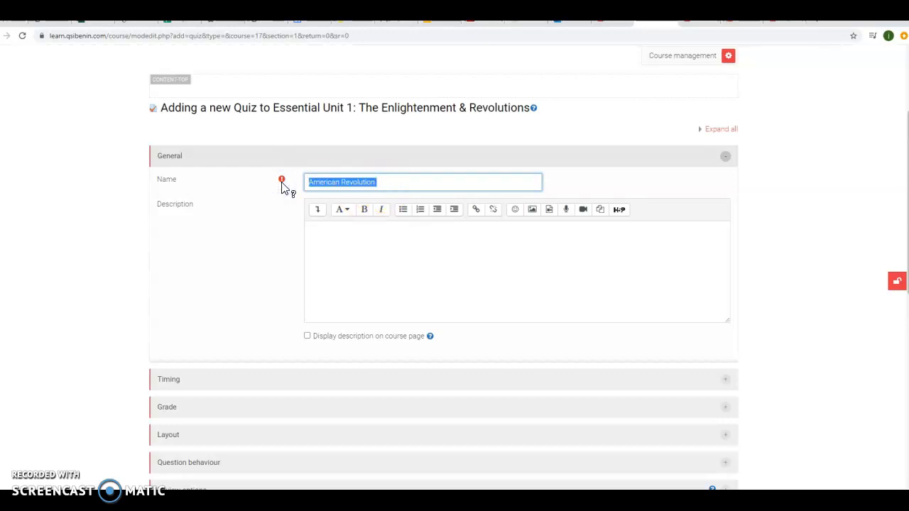
left_click(319, 240)
key("ctrl+v")
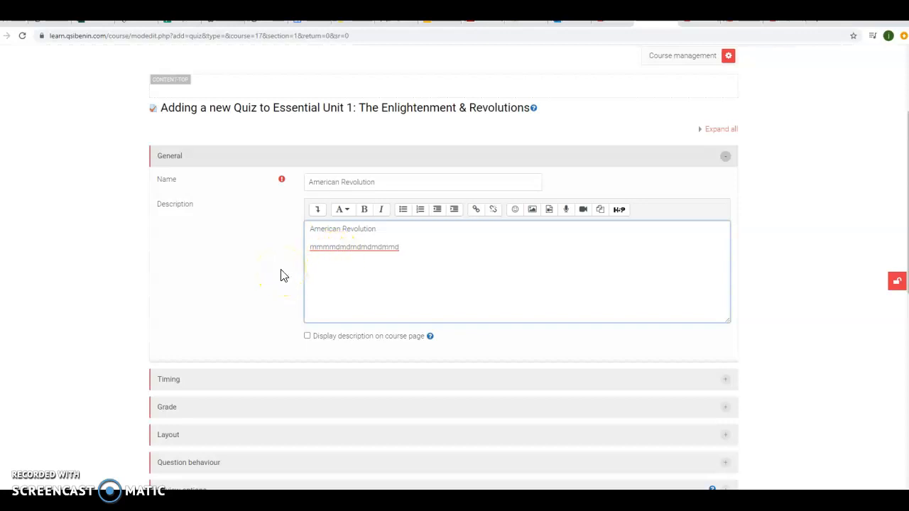
In the quiz's timing settings, enable a time limit of 10 minutes and keep open attempts submitted automatically when time expires.
scroll(281, 270, "down", 2)
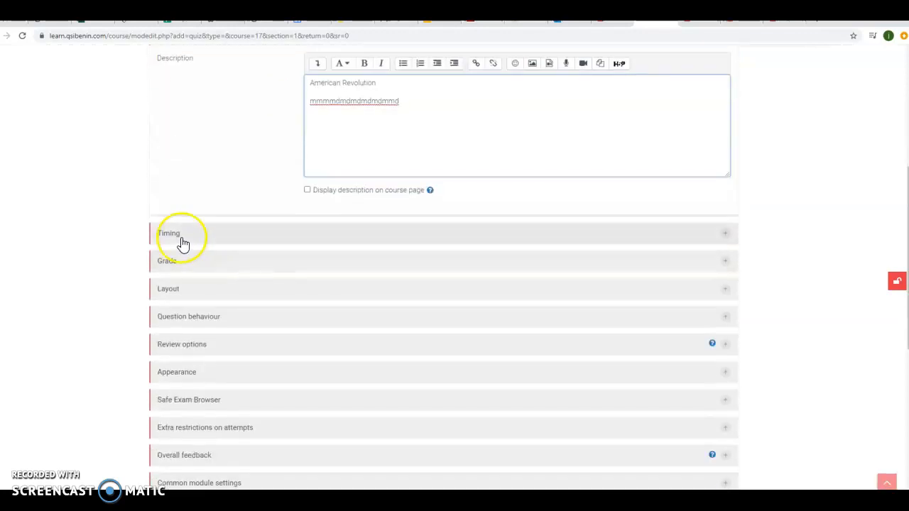
left_click(182, 242)
scroll(128, 263, "down", 1)
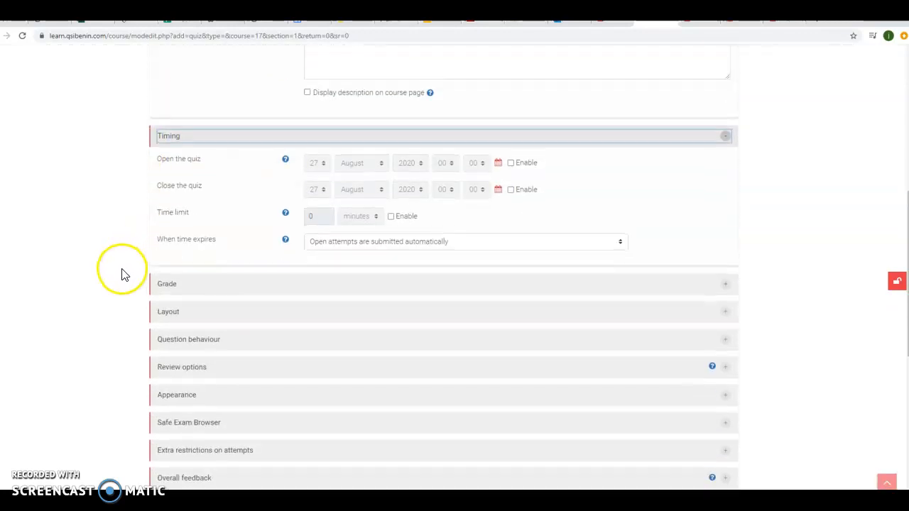
left_click(390, 216)
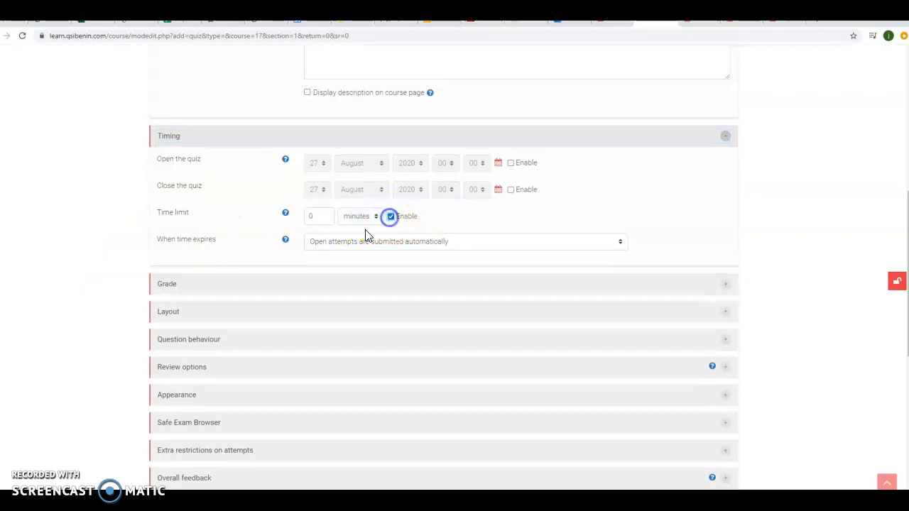
left_click_drag(323, 220, 294, 220)
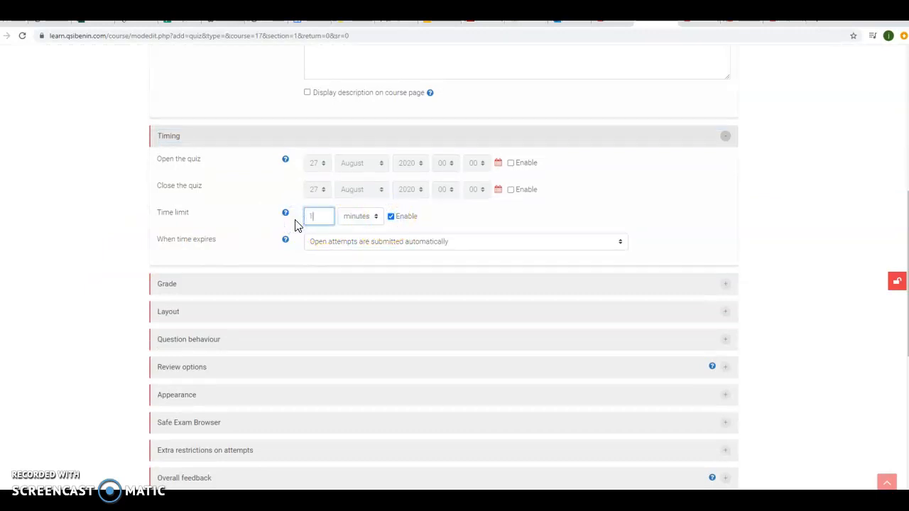
type("10")
left_click(601, 245)
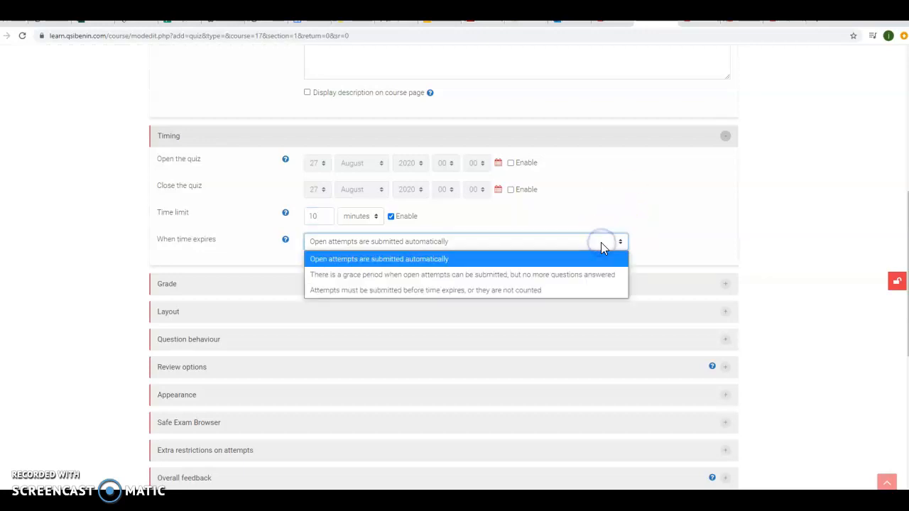
left_click(615, 212)
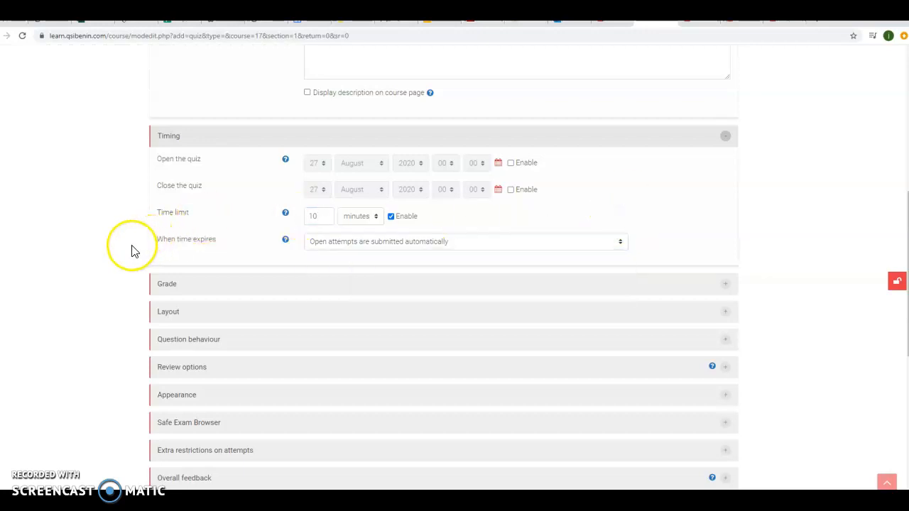
Expand the quiz's grade settings and set its layout to start a new page every 5 questions.
scroll(142, 228, "down", 2)
left_click(161, 186)
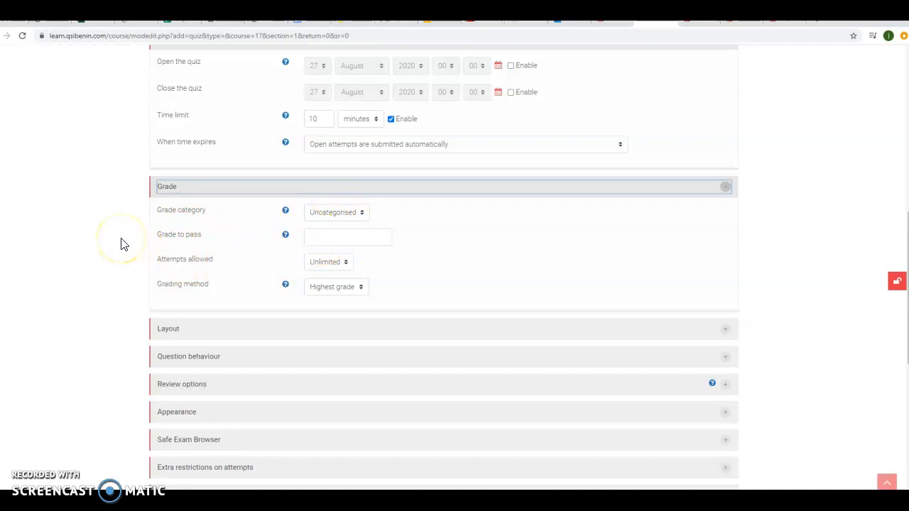
scroll(121, 244, "down", 3)
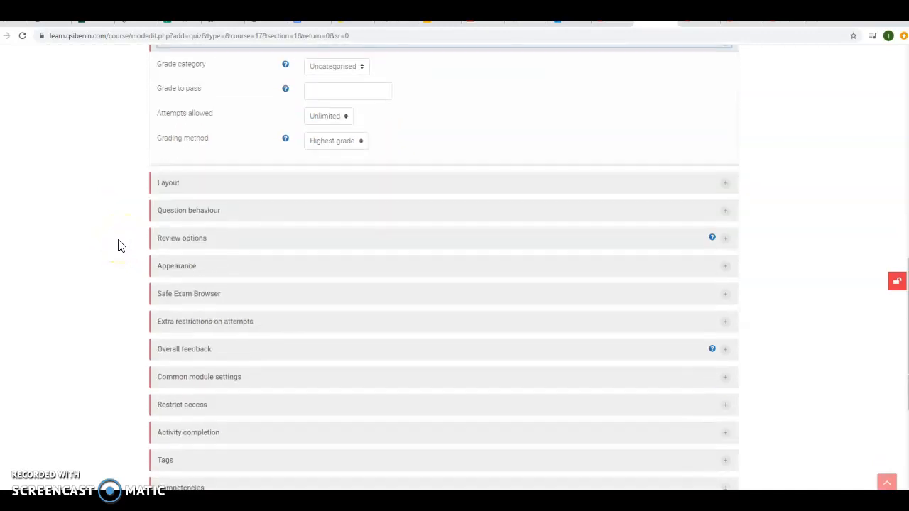
scroll(122, 235, "down", 2)
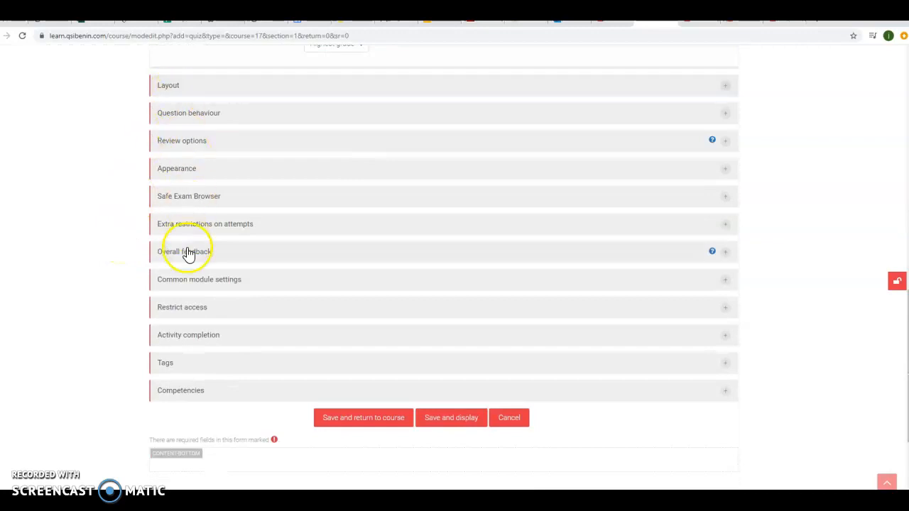
left_click(189, 89)
scroll(130, 138, "down", 1)
scroll(130, 138, "up", 1)
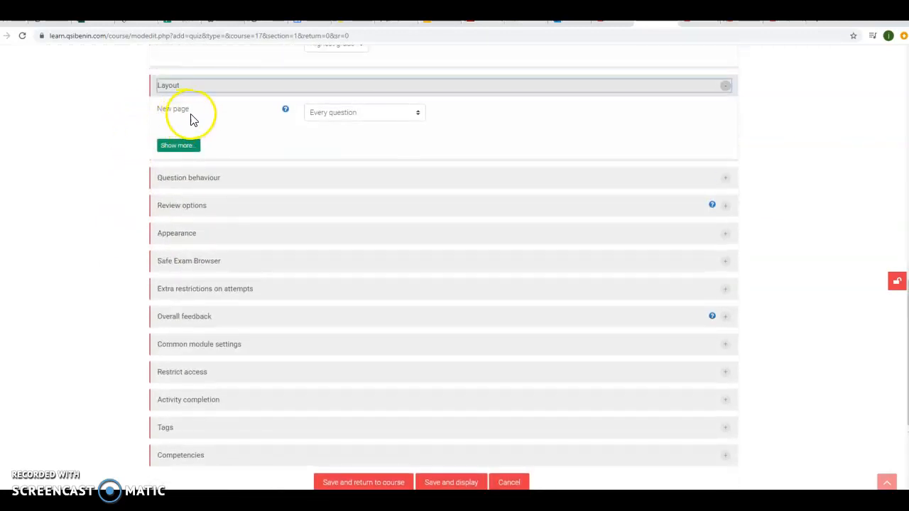
left_click(413, 114)
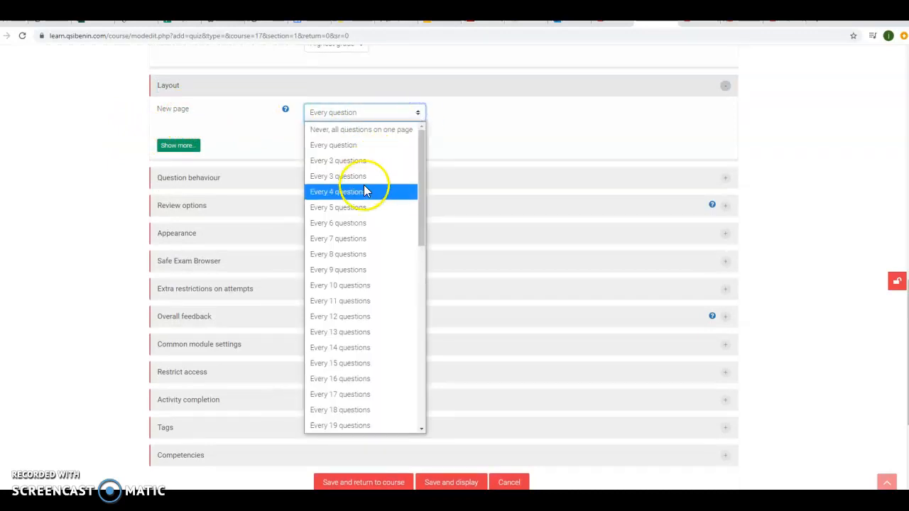
left_click(360, 214)
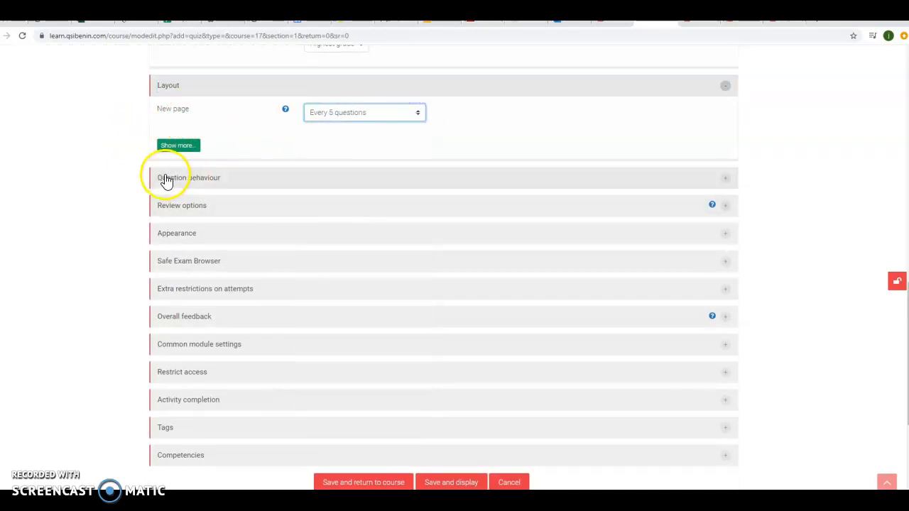
Add a date restriction to the quiz's access restrictions.
scroll(102, 178, "down", 1)
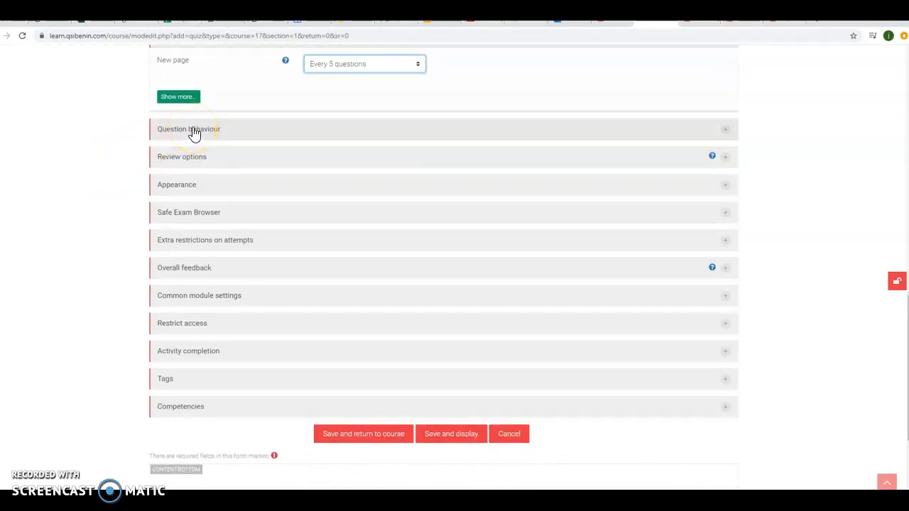
left_click(193, 330)
scroll(106, 294, "down", 2)
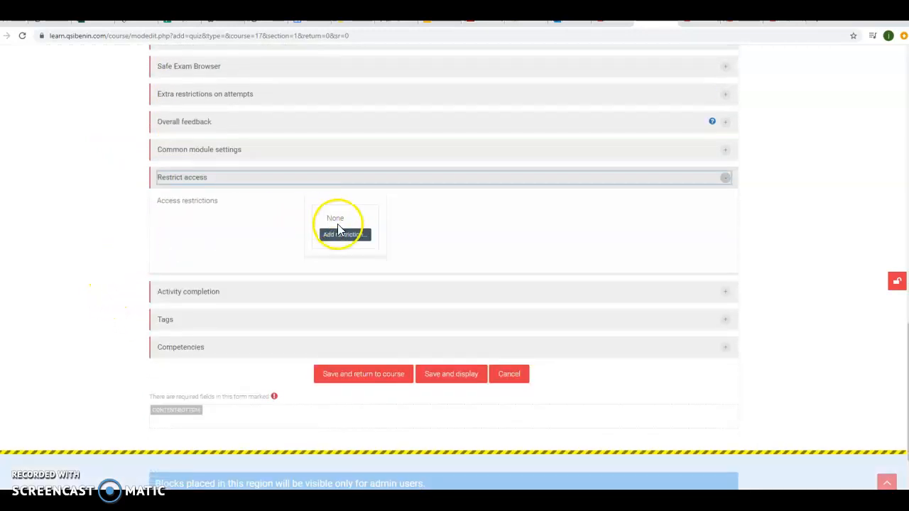
left_click(345, 236)
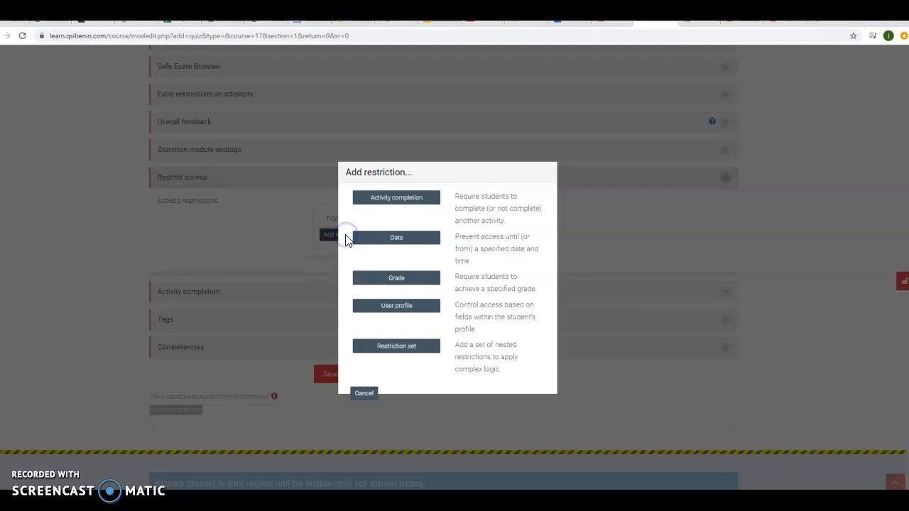
left_click(400, 238)
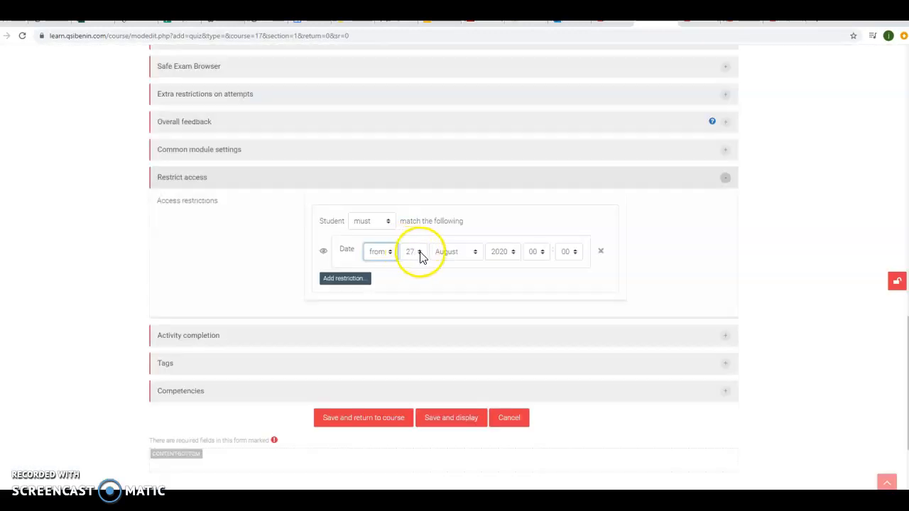
Set the date restriction so students get access from 7 September 2020.
left_click(419, 252)
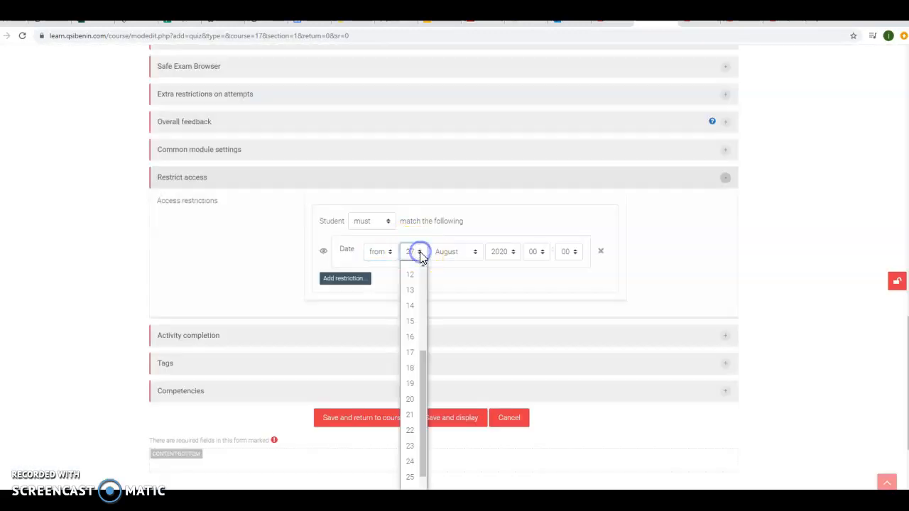
left_click(474, 252)
left_click(458, 393)
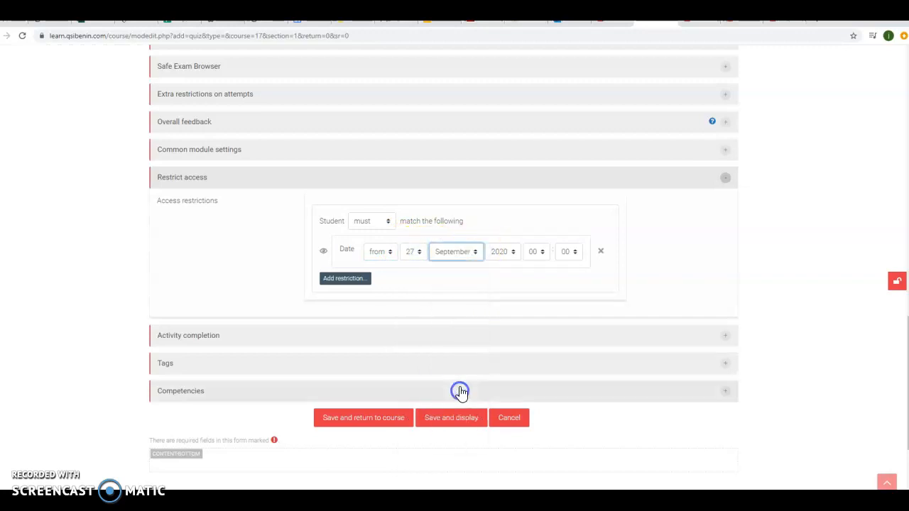
left_click(417, 252)
scroll(409, 299, "up", 3)
left_click(412, 364)
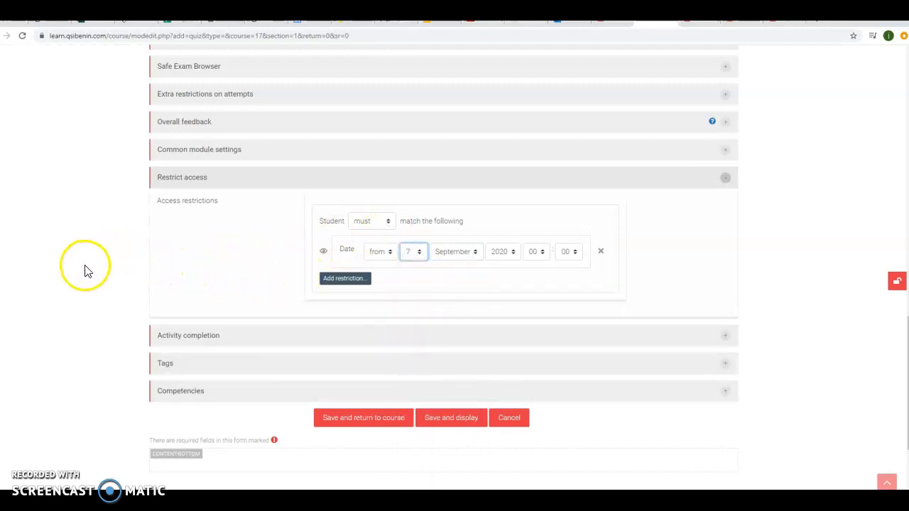
Save the quiz settings and return to the course page.
scroll(83, 269, "down", 1)
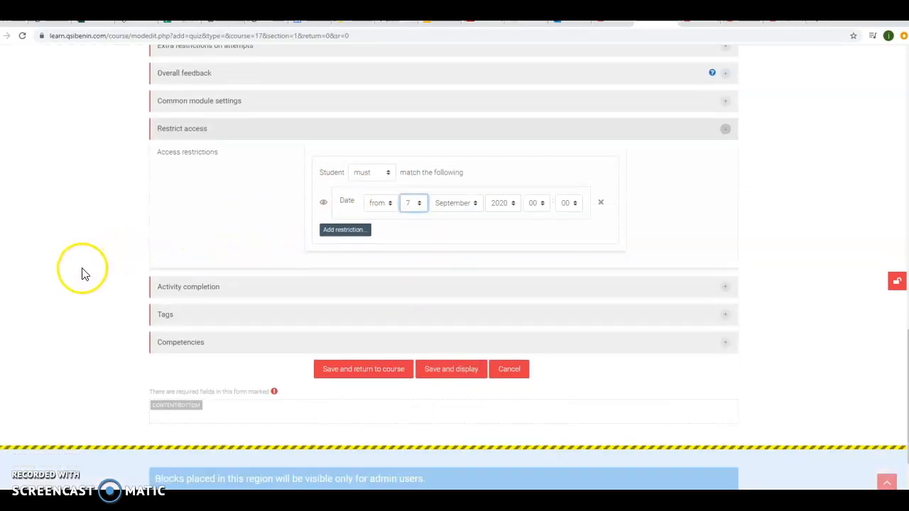
left_click(353, 371)
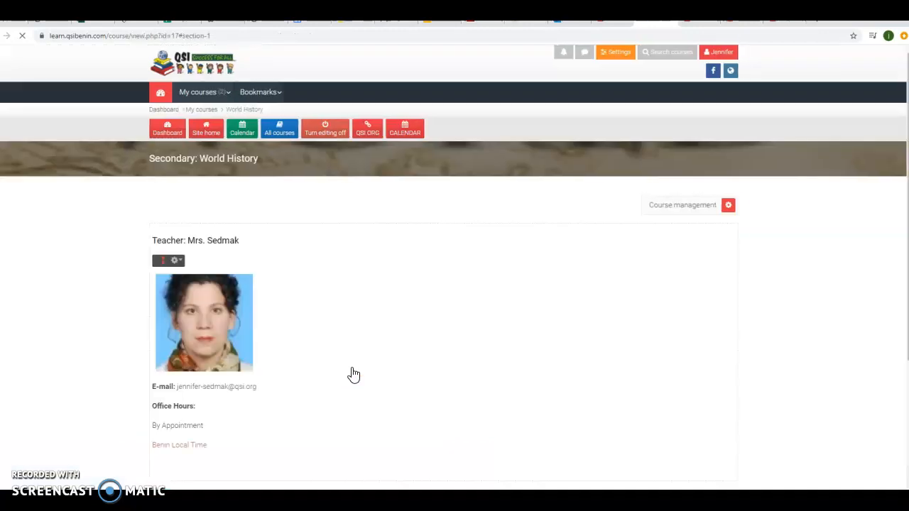
left_click(341, 366)
scroll(339, 366, "down", 1)
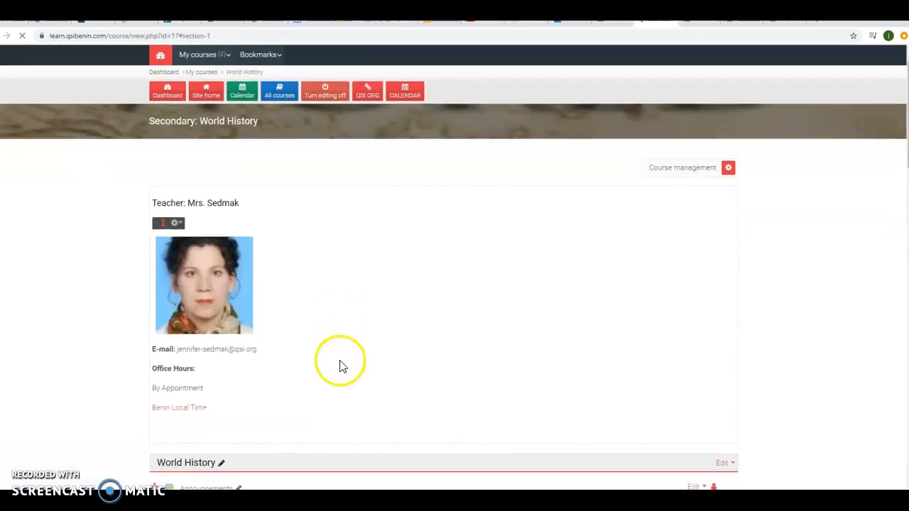
Open the American Revolution quiz under Week 2: September 7th-11th and go to its question editing page.
scroll(339, 365, "down", 12)
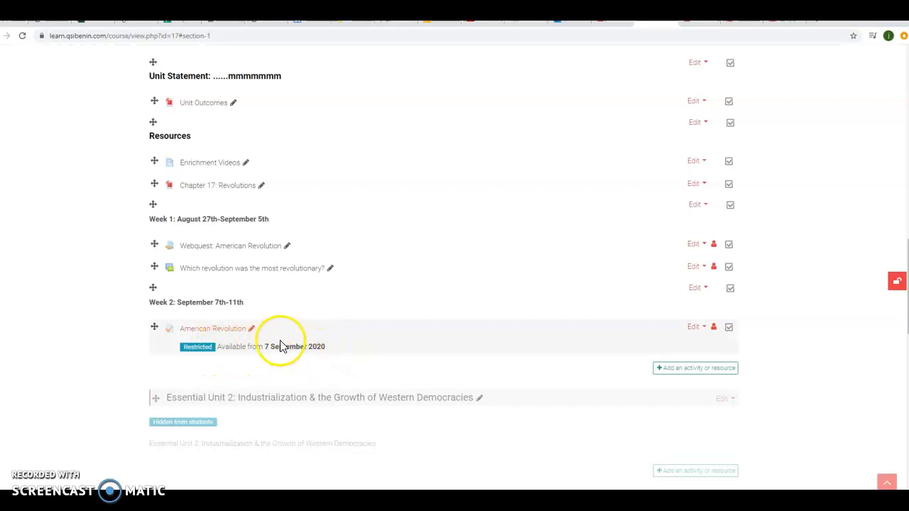
left_click(216, 331)
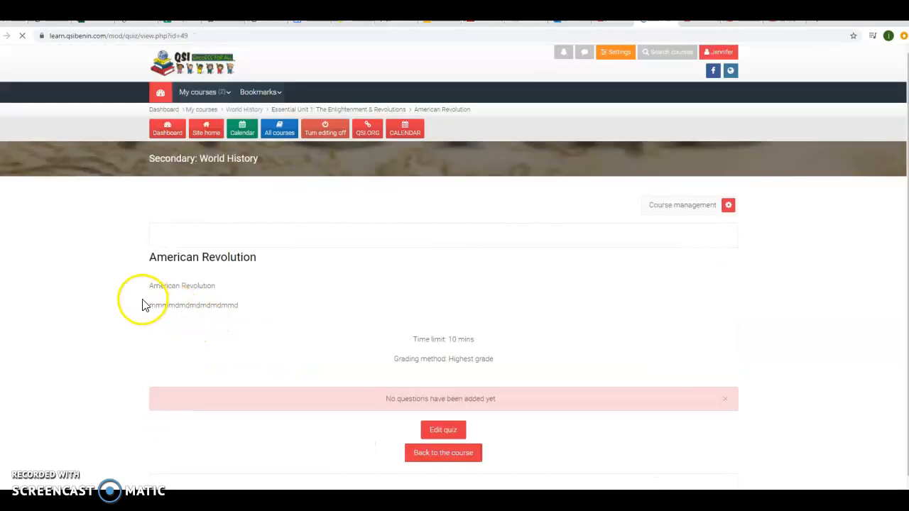
scroll(140, 305, "down", 1)
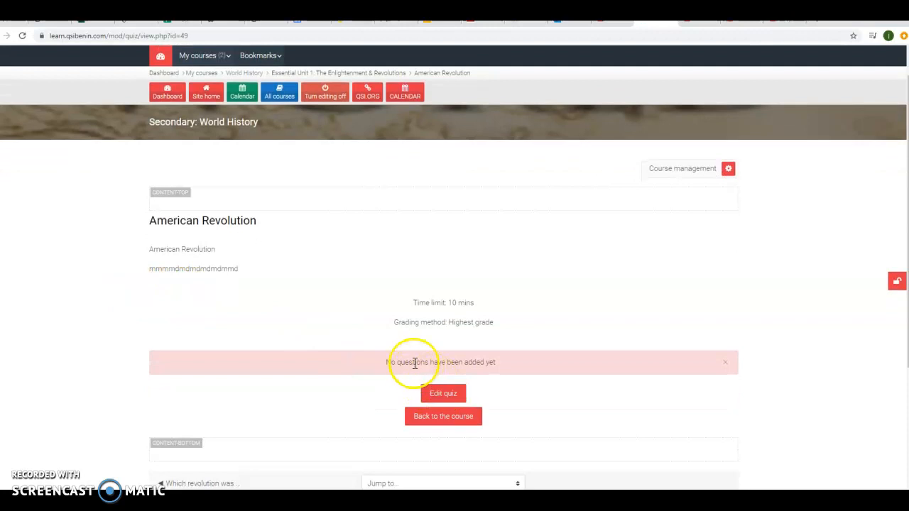
left_click(440, 392)
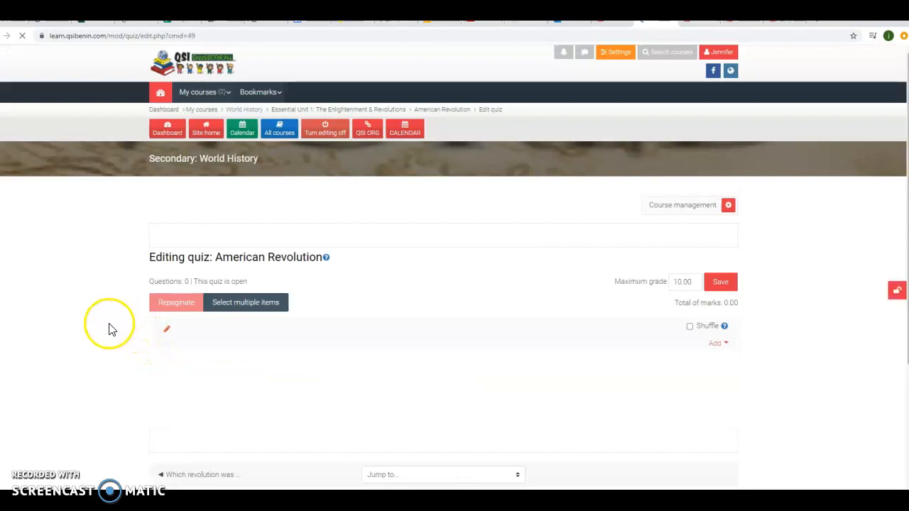
scroll(120, 353, "down", 1)
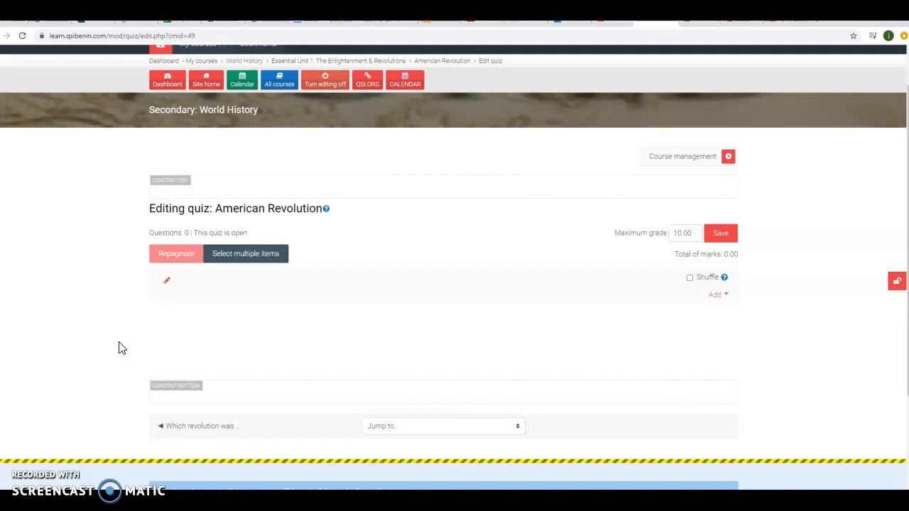
left_click(122, 337)
Add a new question of the Multiple choice type to the American Revolution quiz.
left_click(724, 300)
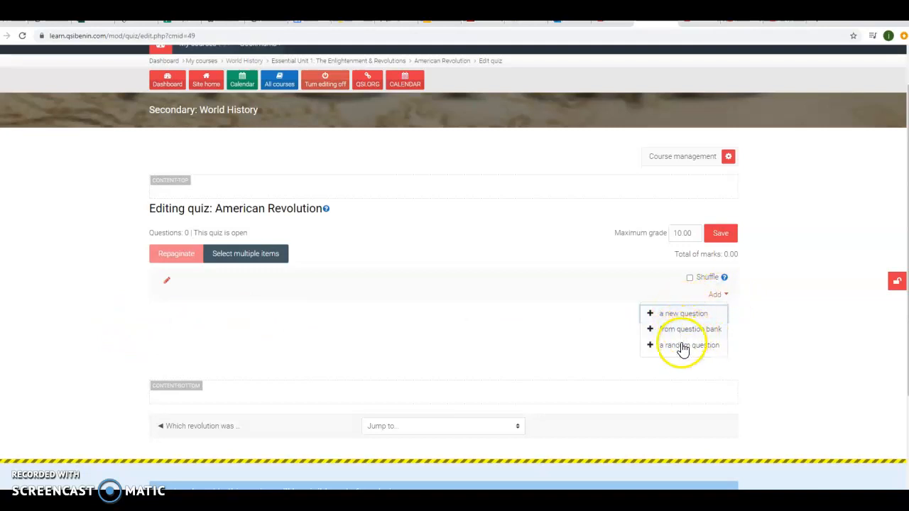
left_click(683, 314)
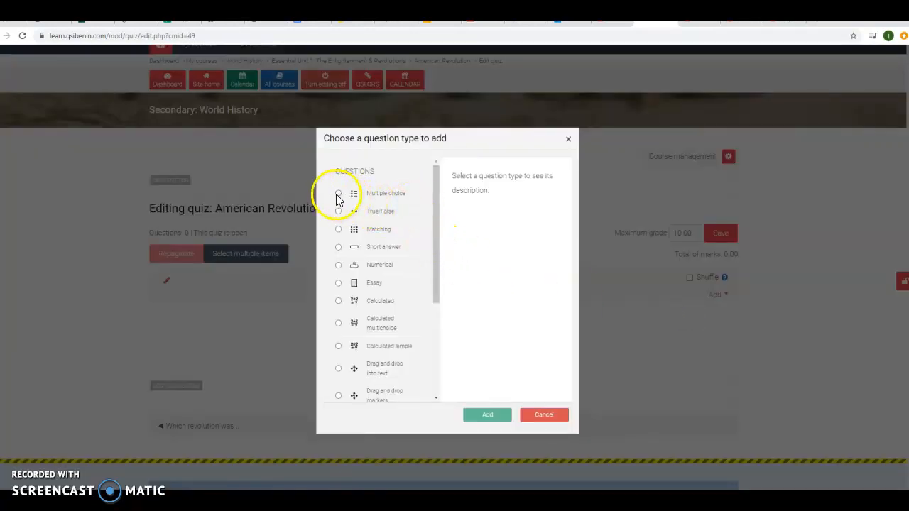
mouse_move(433, 204)
left_mouse_down()
mouse_move(448, 308)
mouse_move(455, 262)
mouse_move(434, 199)
left_mouse_up()
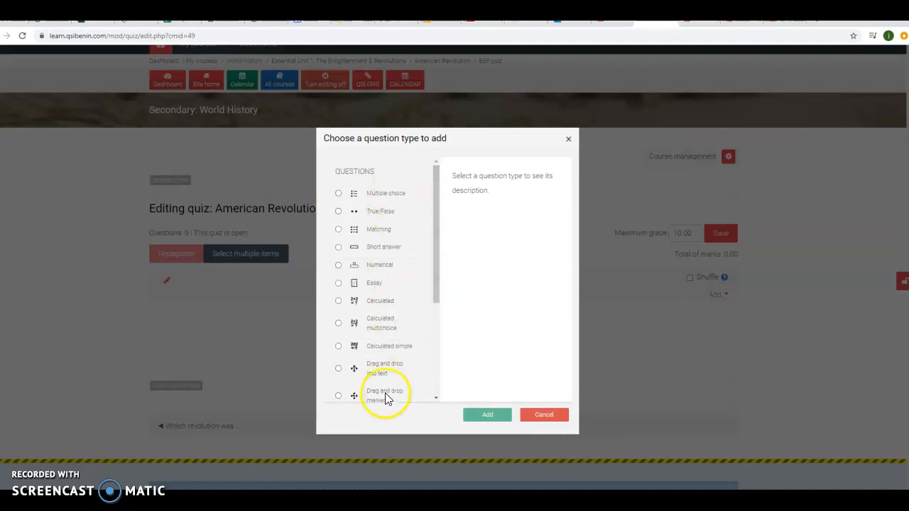
left_click(339, 193)
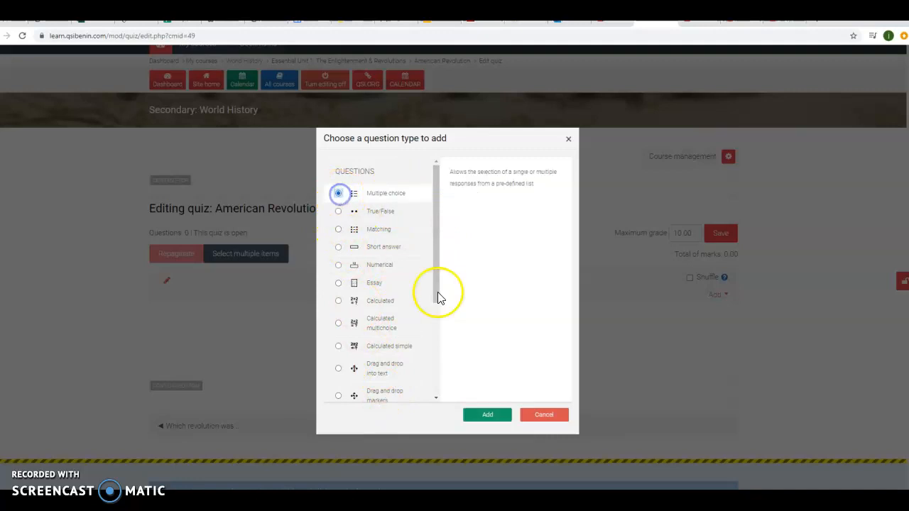
left_click(492, 415)
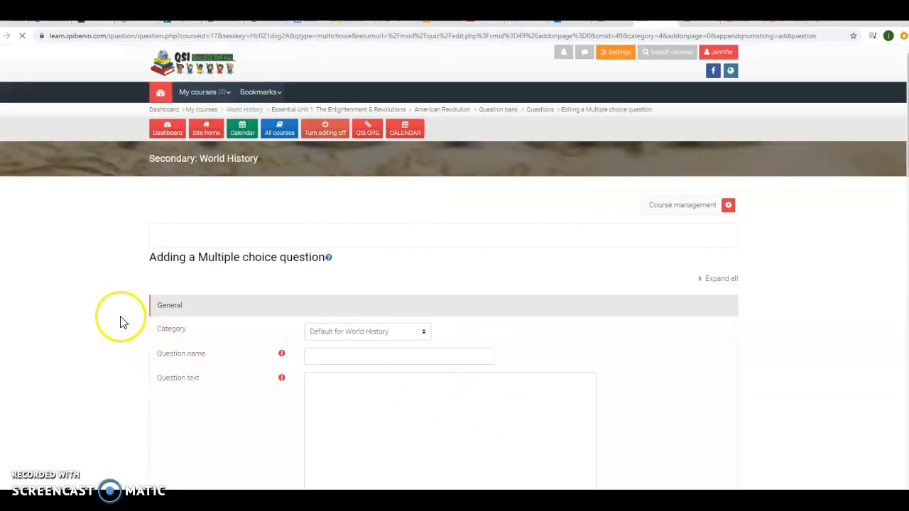
Name the question "Founding Fathers" and enter the question text "Which founding father was the leader of the Continental Army?".
scroll(119, 325, "down", 2)
scroll(119, 324, "down", 1)
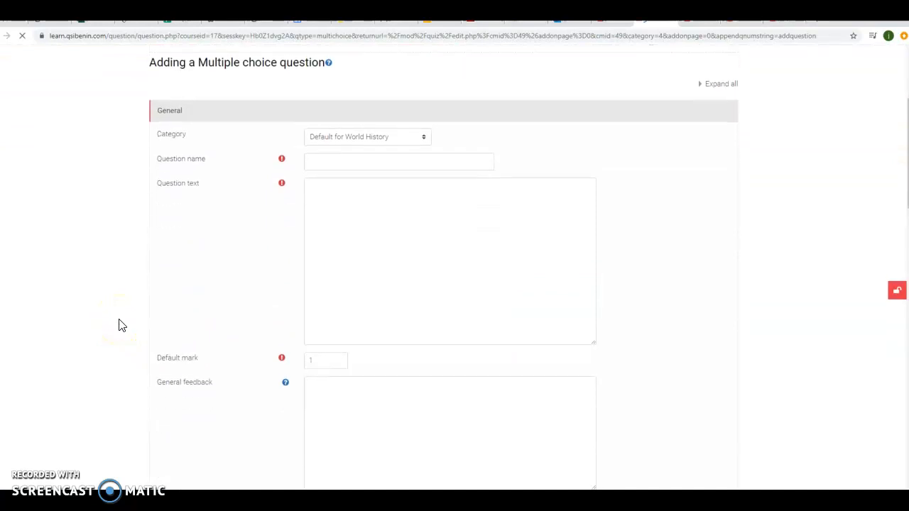
left_click(340, 161)
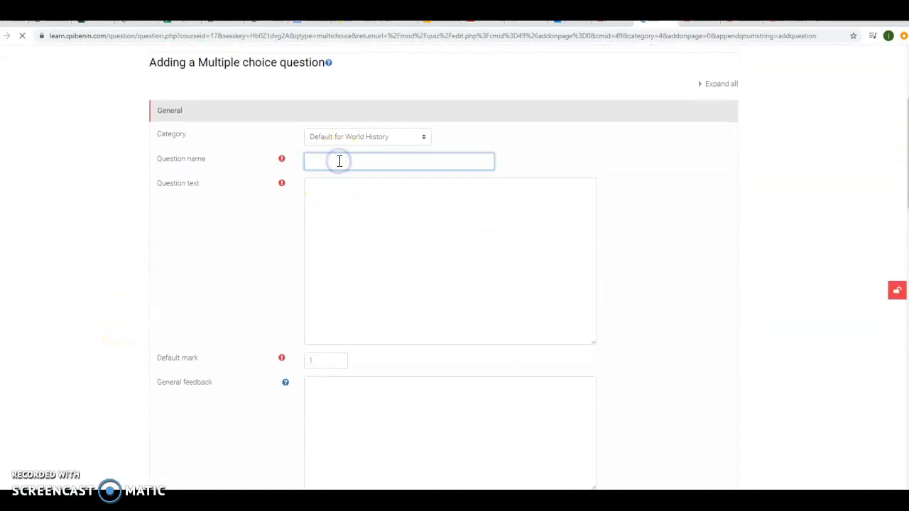
type("Americ")
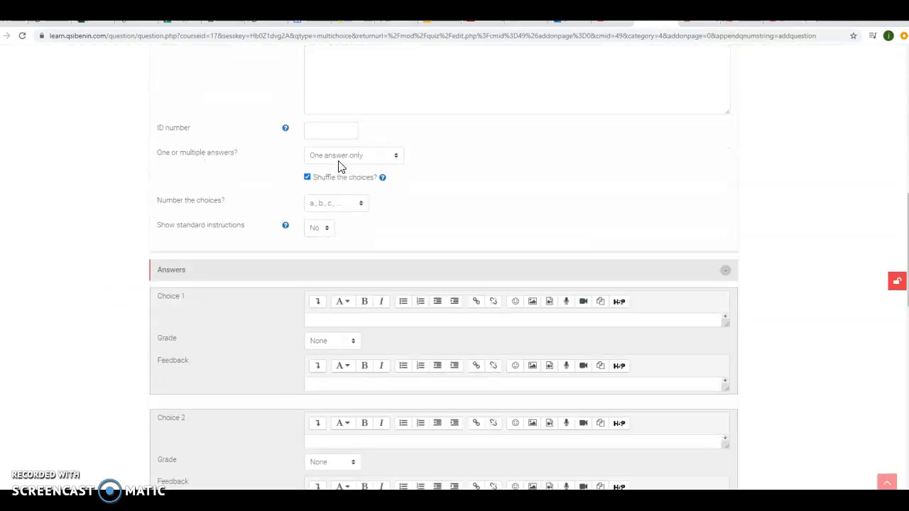
scroll(338, 163, "up", 7)
scroll(337, 162, "up", 2)
left_click_drag(339, 206, 302, 206)
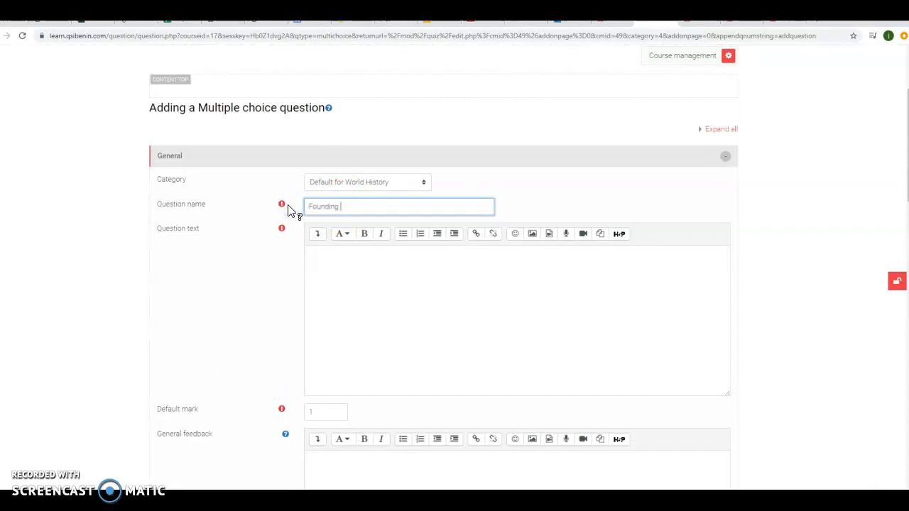
left_click(339, 276)
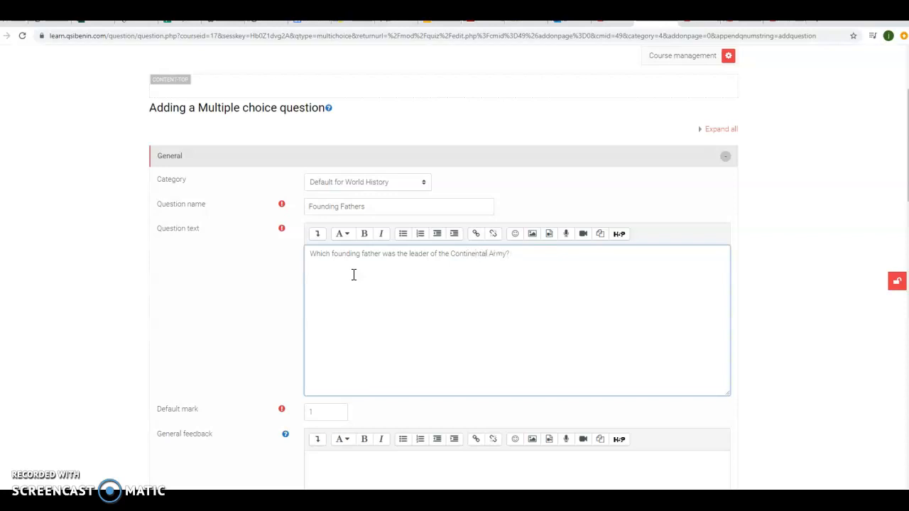
Enter "Great job!" as the general feedback for the Founding Fathers question.
scroll(353, 275, "down", 2)
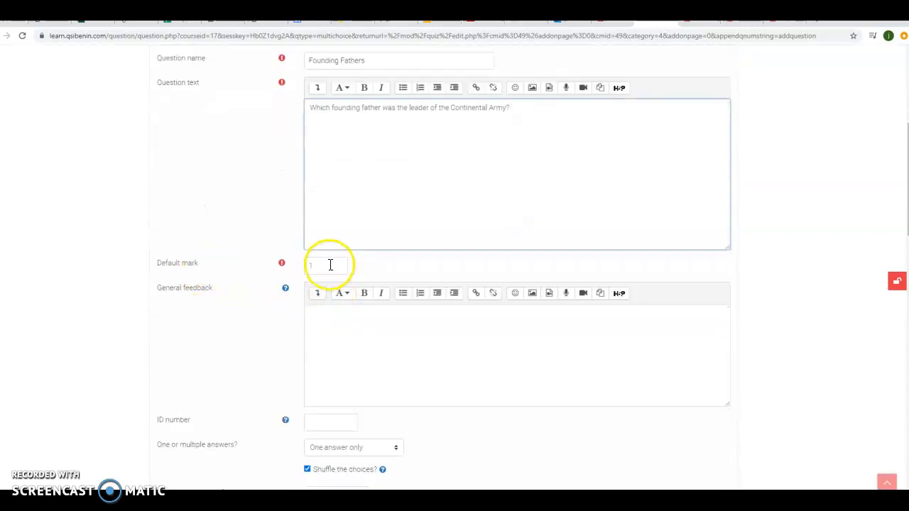
scroll(247, 279, "down", 1)
left_click(346, 251)
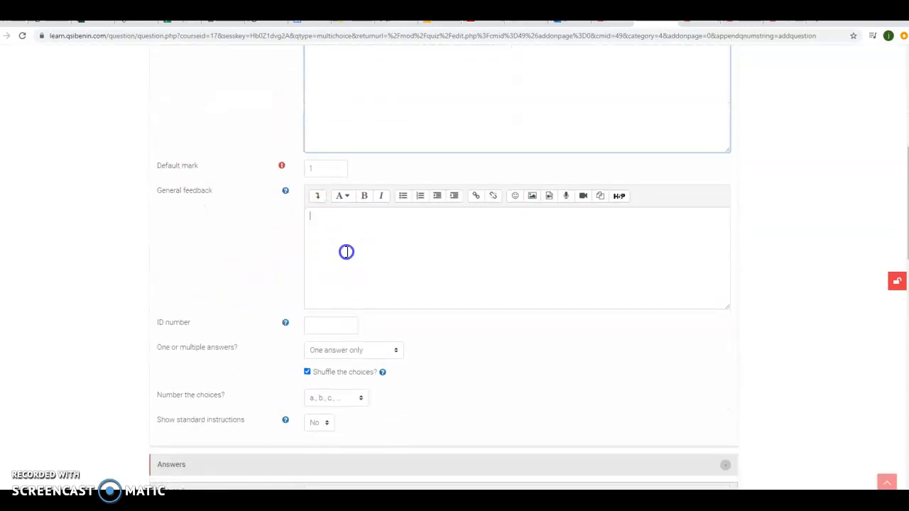
type("Great job!")
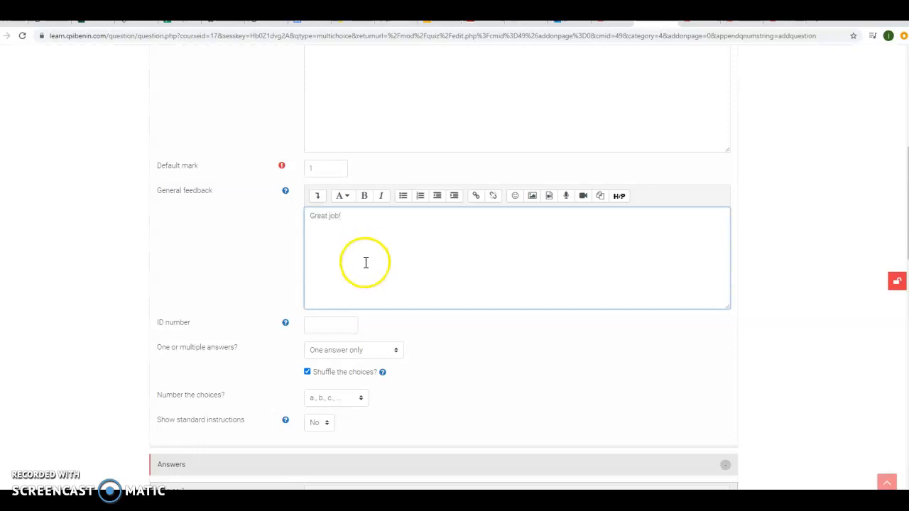
Enter John Adams as answer Choice 1 and Thomas Jefferson as answer Choice 2.
scroll(369, 263, "down", 1)
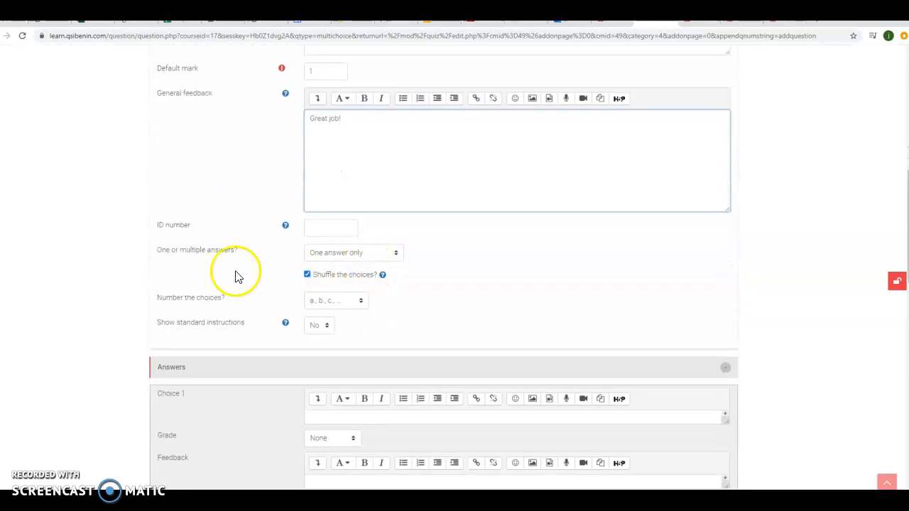
scroll(239, 271, "down", 1)
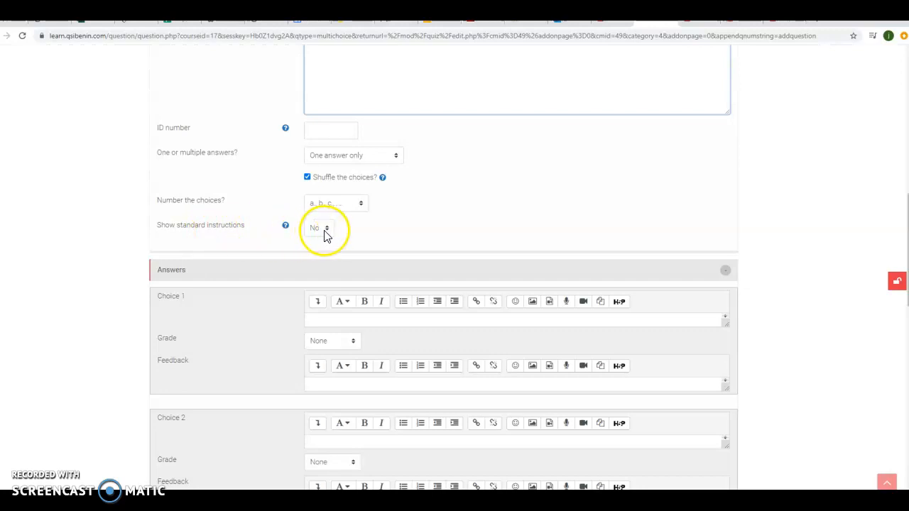
scroll(398, 242, "down", 3)
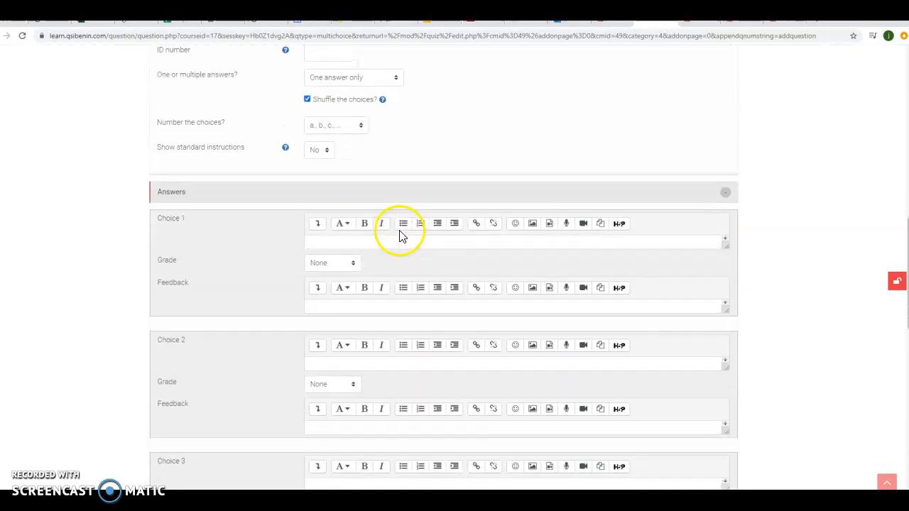
left_click(364, 146)
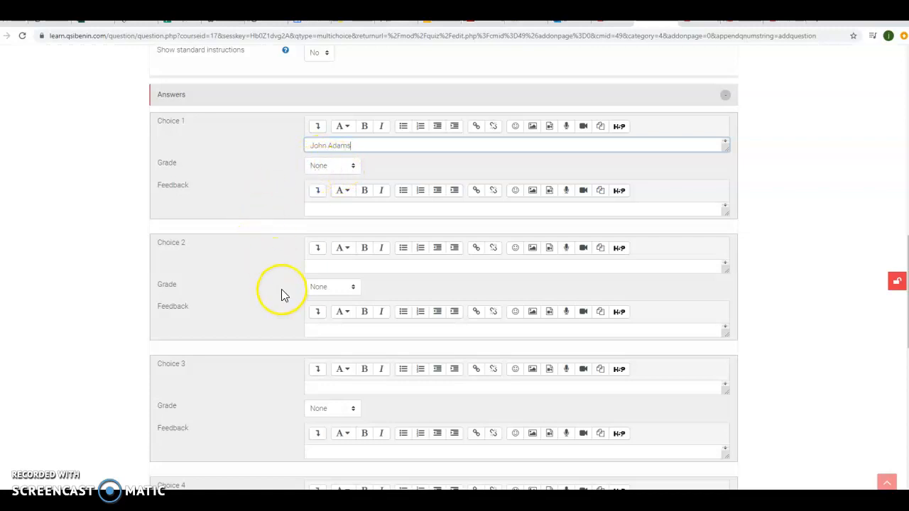
scroll(270, 277, "down", 1)
left_click(309, 218)
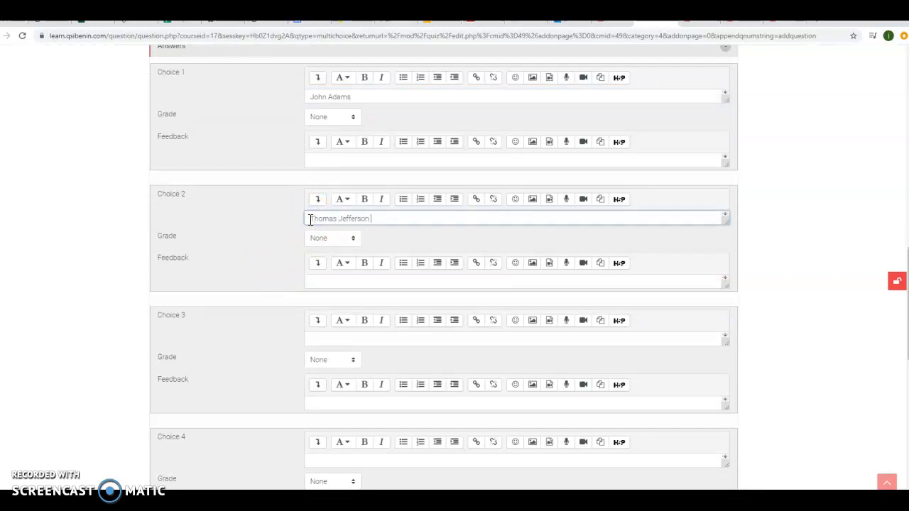
Enter Patrick Henry as answer Choice 3 and George Washington as answer Choice 4.
scroll(306, 221, "down", 1)
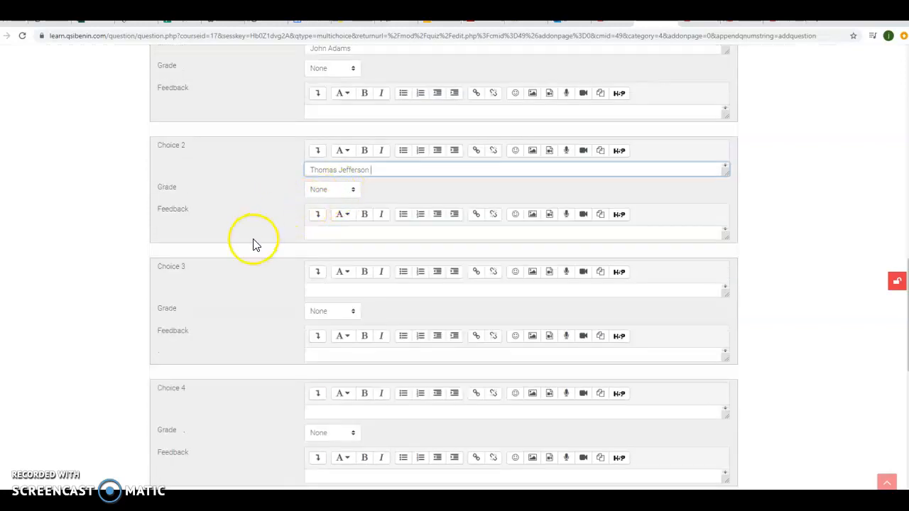
scroll(263, 245, "down", 2)
left_click(319, 194)
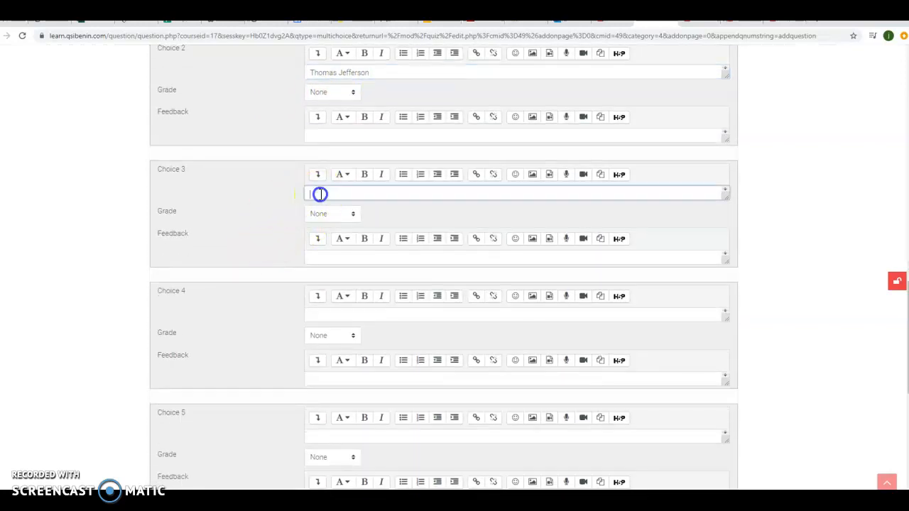
type("Patric")
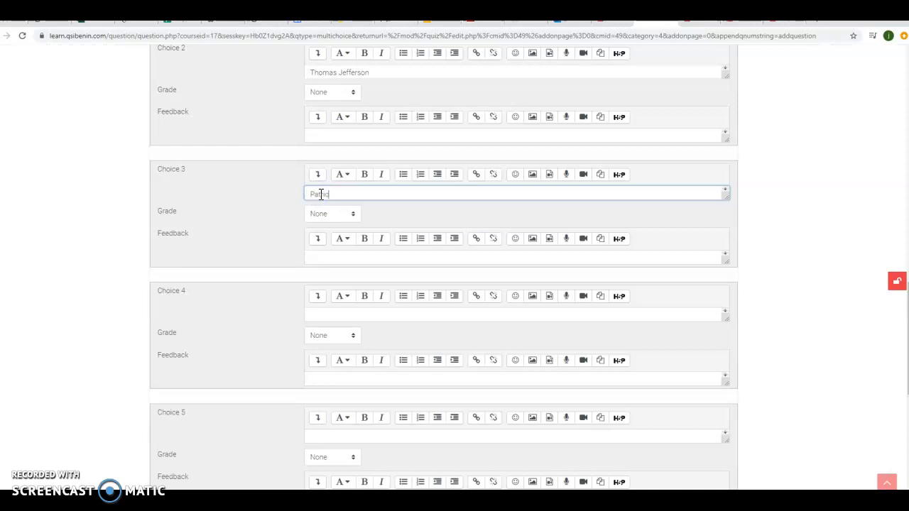
type("k Henry")
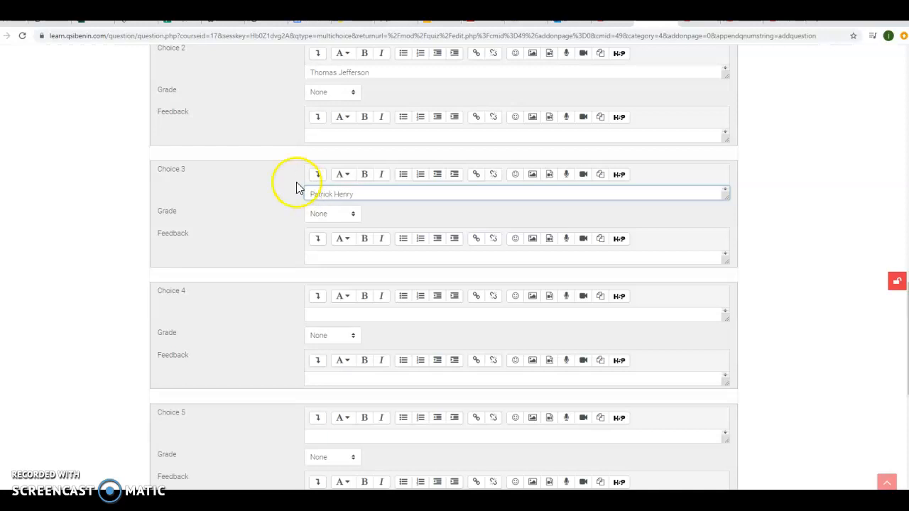
left_click(313, 313)
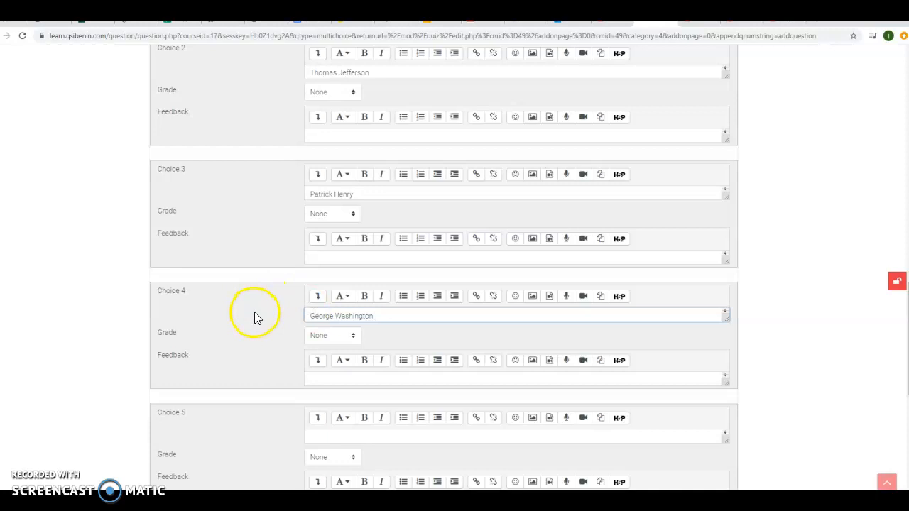
Mark George Washington as the correct answer by setting the grade of Choice 4 to 100%.
scroll(257, 317, "down", 3)
scroll(257, 317, "up", 1)
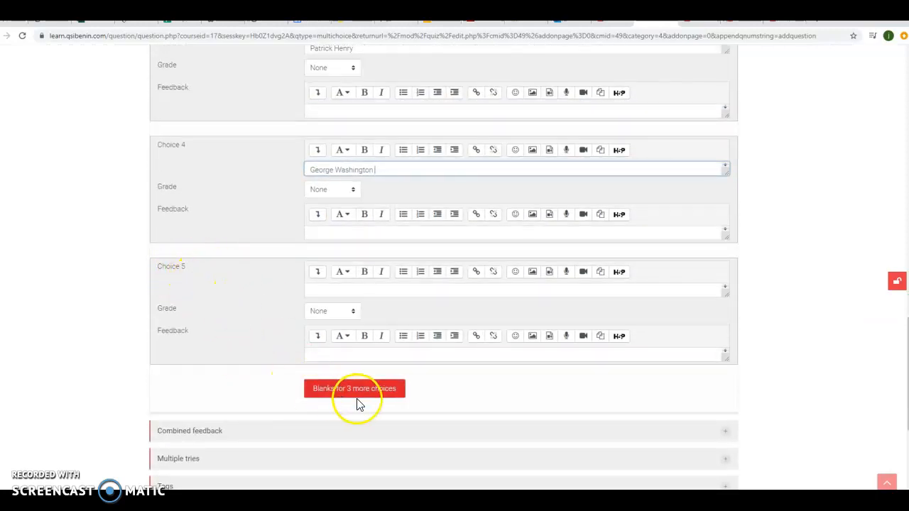
scroll(277, 308, "up", 1)
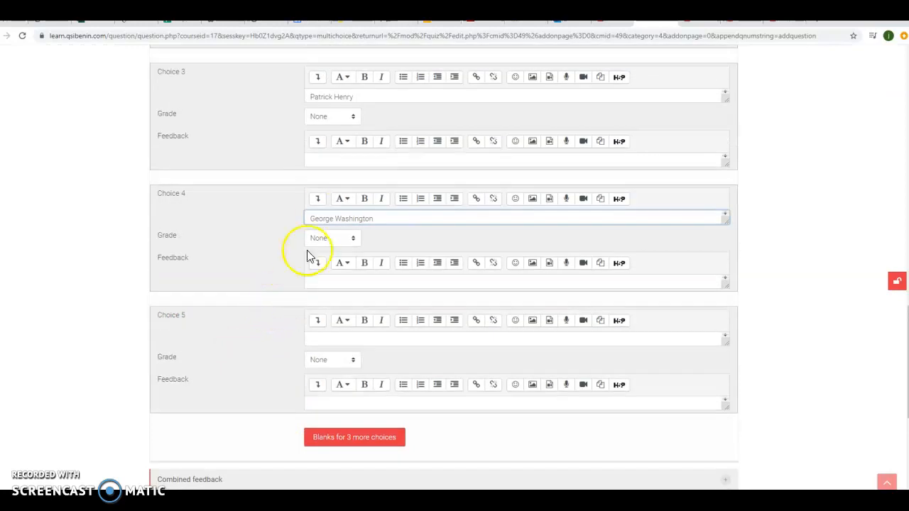
left_click(353, 240)
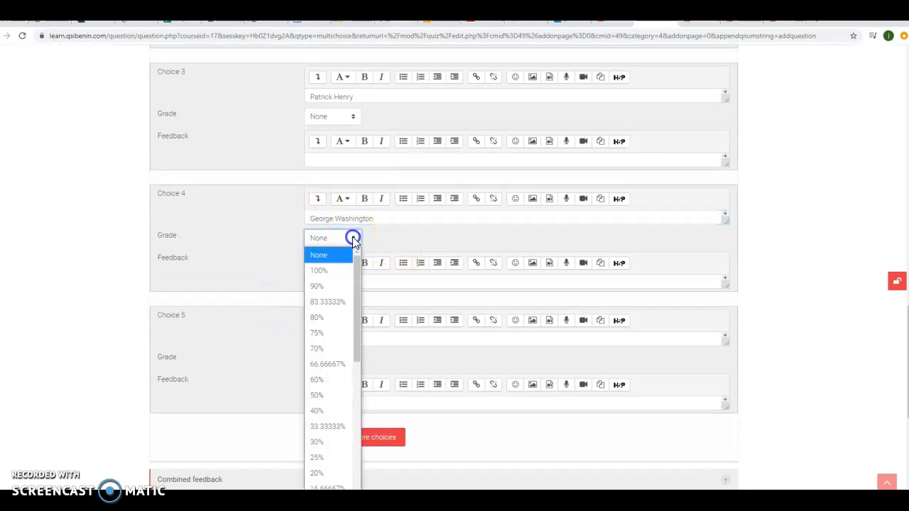
left_click(327, 271)
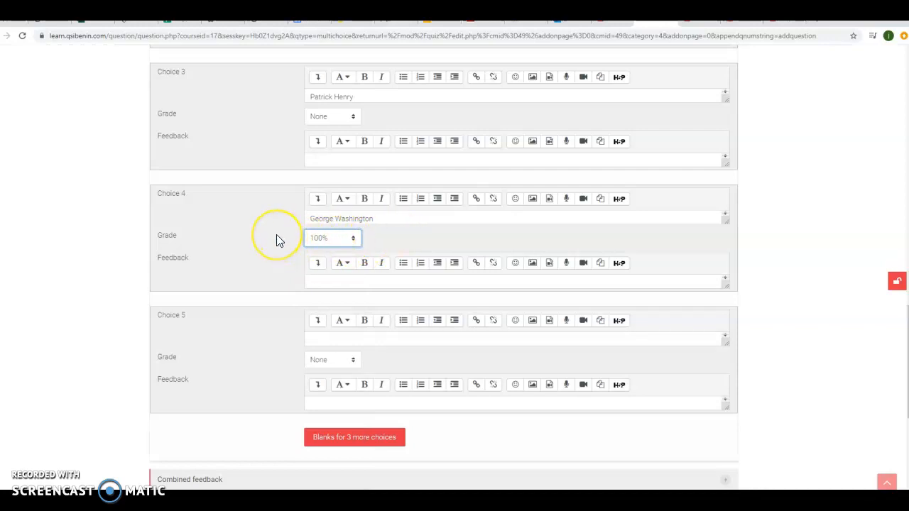
Save the multiple choice question and return to the quiz editing page.
scroll(277, 238, "up", 1)
scroll(277, 238, "down", 2)
scroll(277, 238, "down", 2)
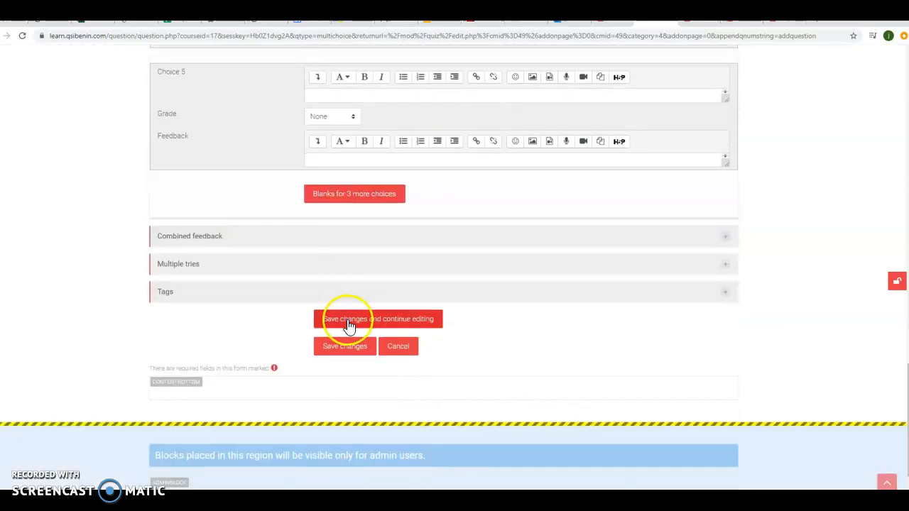
left_click(345, 350)
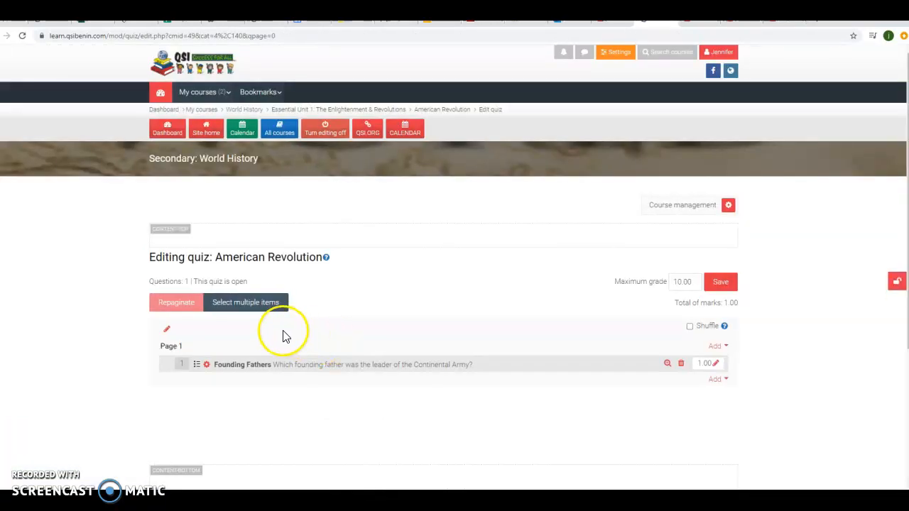
Set the maximum grade of the American Revolution quiz to 1.00 and save it.
scroll(286, 333, "down", 2)
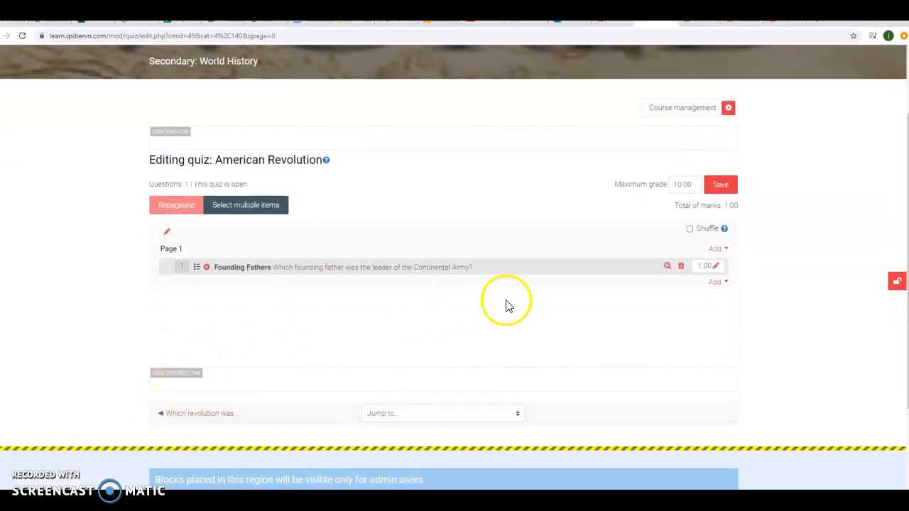
scroll(505, 306, "up", 1)
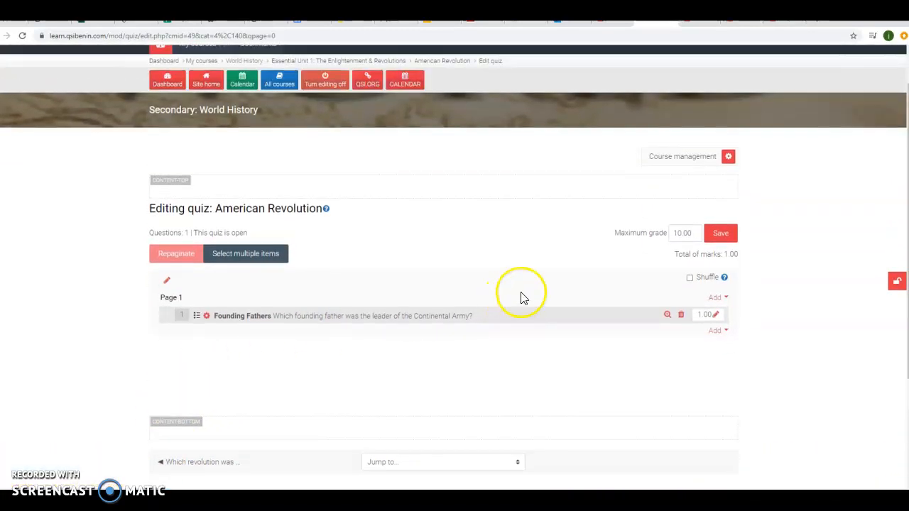
left_click(692, 234)
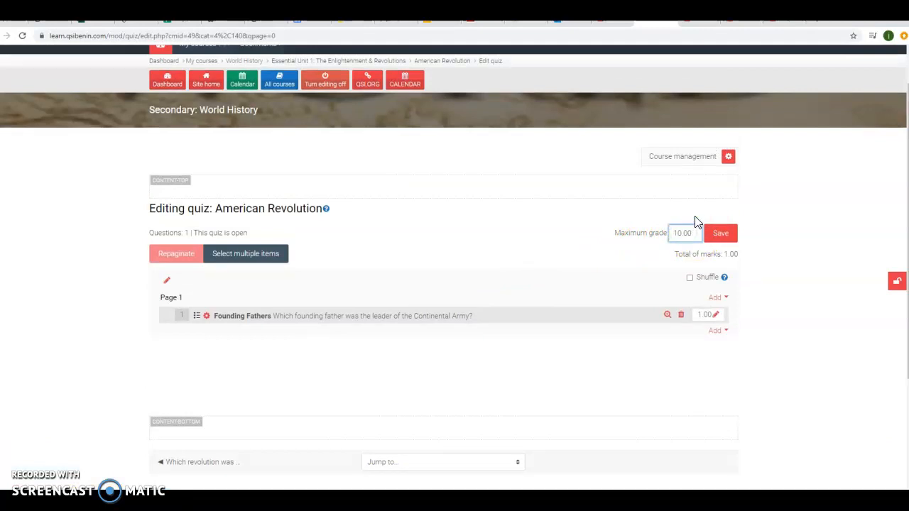
left_click(720, 232)
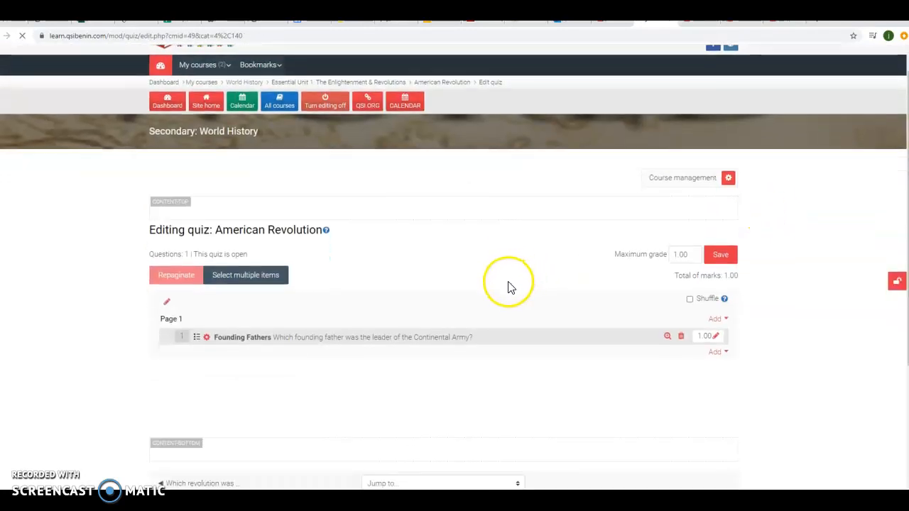
Return to the course page, open the American Revolution quiz under Week 2 and start a preview attempt at its question.
scroll(508, 287, "down", 2)
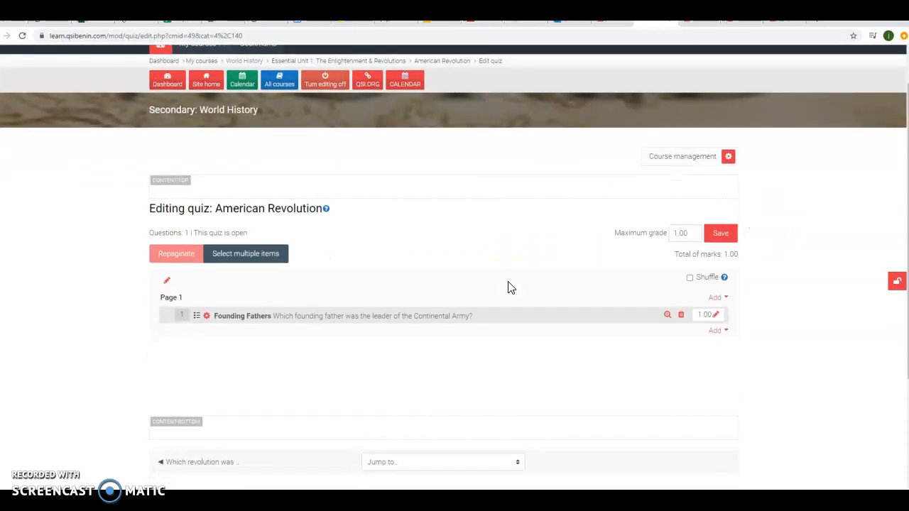
scroll(509, 291, "up", 2)
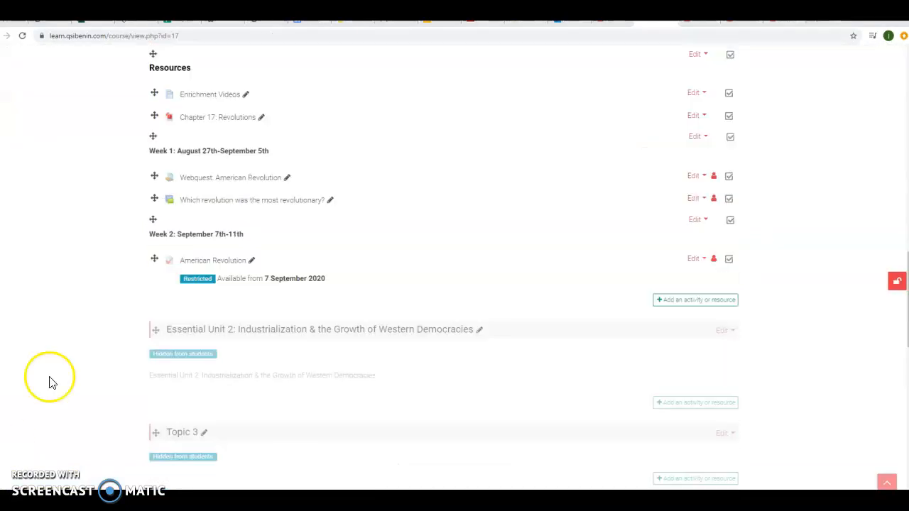
left_click(226, 263)
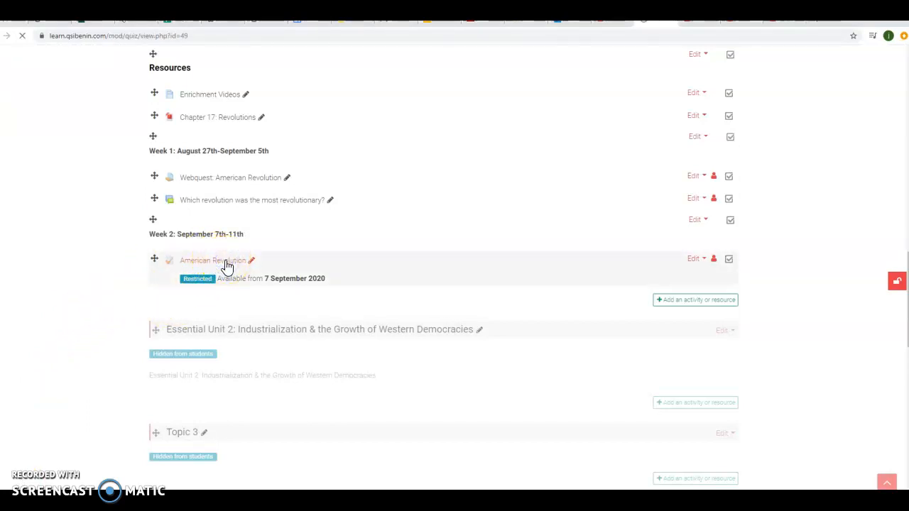
scroll(114, 298, "down", 1)
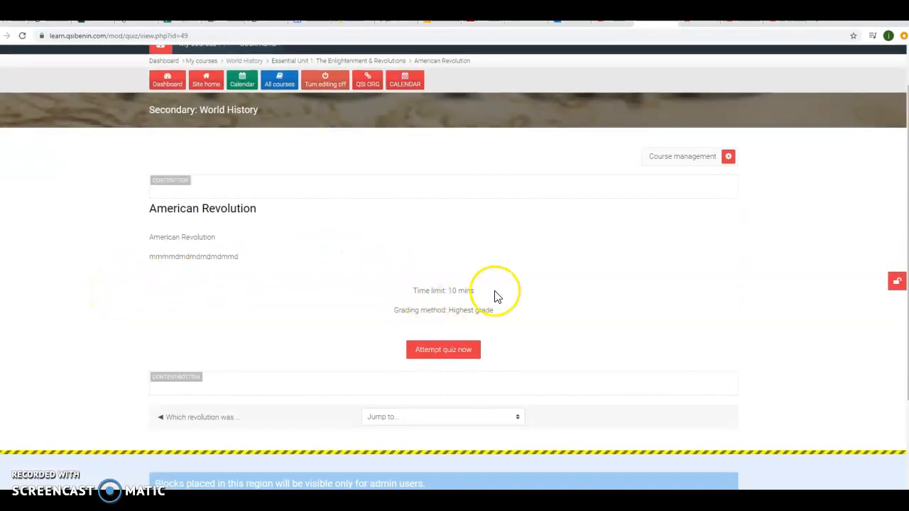
left_click(450, 352)
left_click(422, 335)
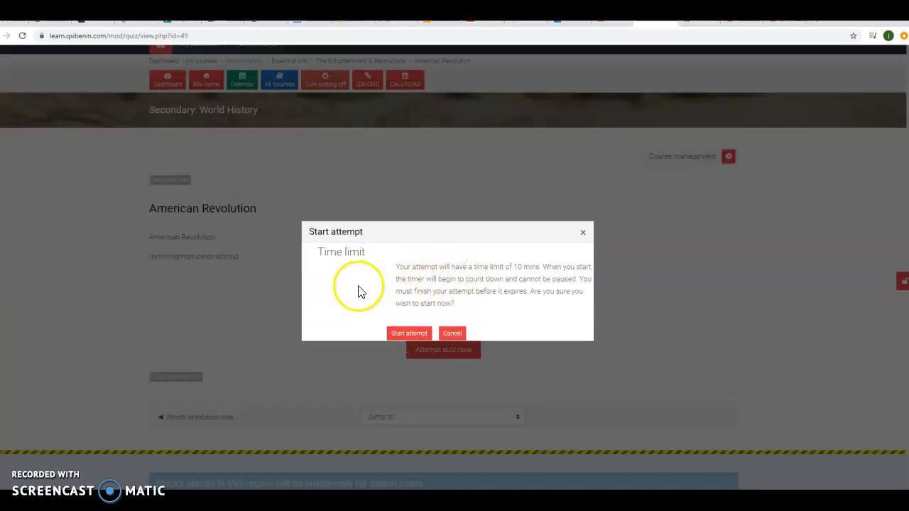
left_click(402, 335)
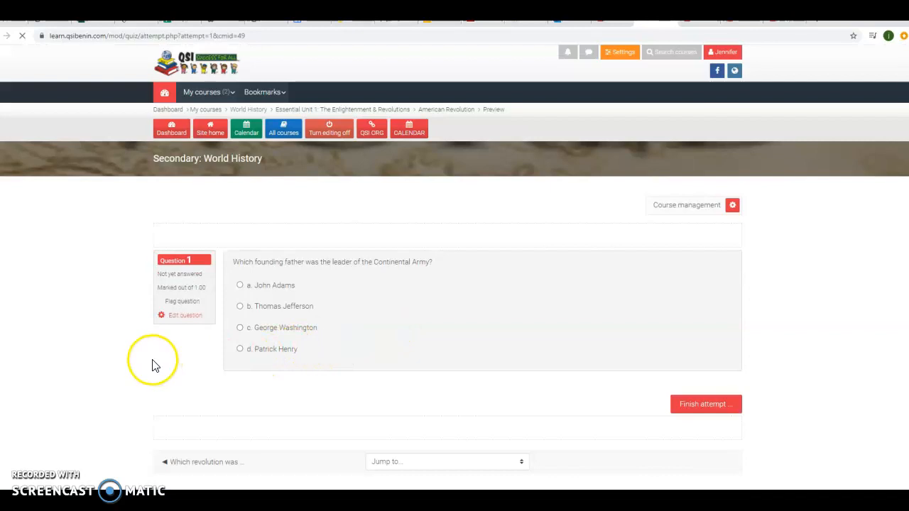
scroll(152, 365, "down", 2)
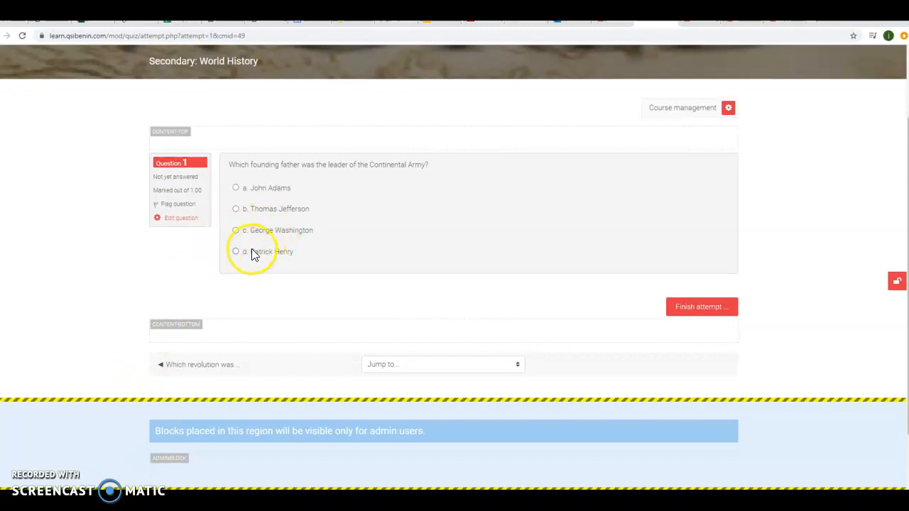
Answer the Continental Army question with George Washington and finish the attempt to reach its summary.
left_click(236, 231)
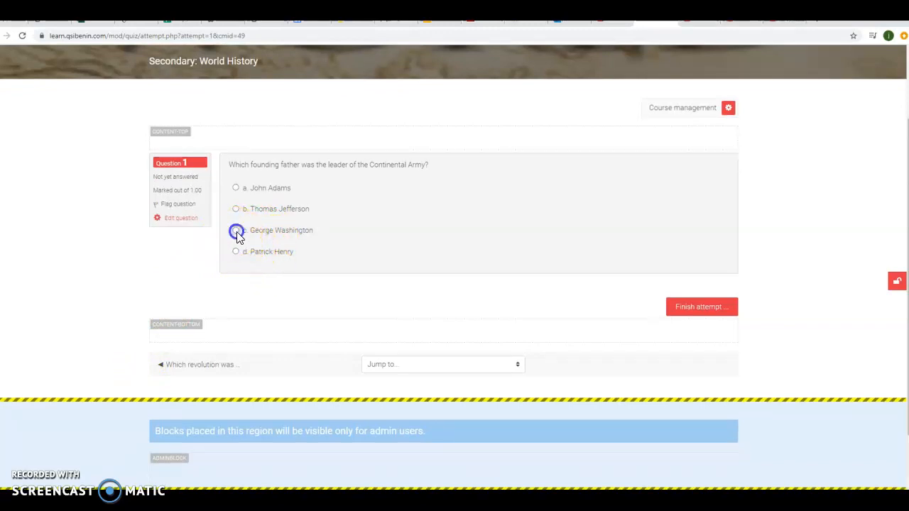
left_click(685, 326)
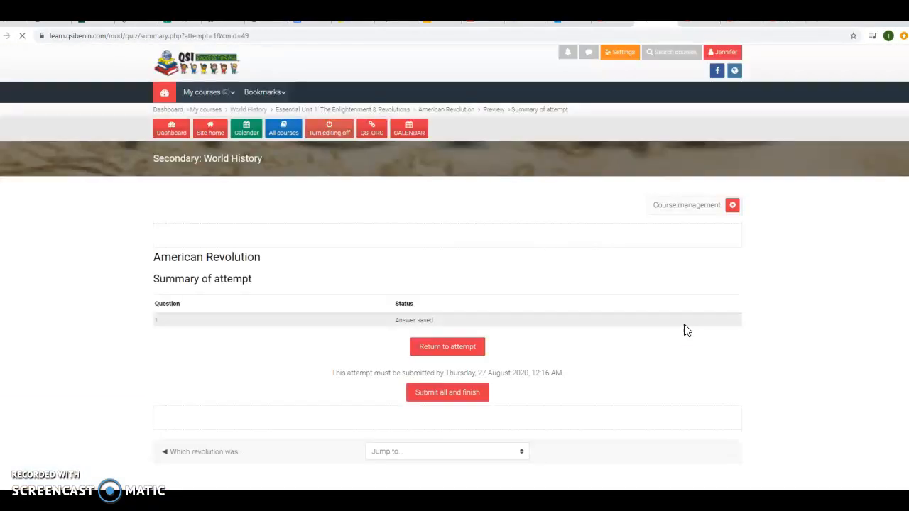
left_click(520, 309)
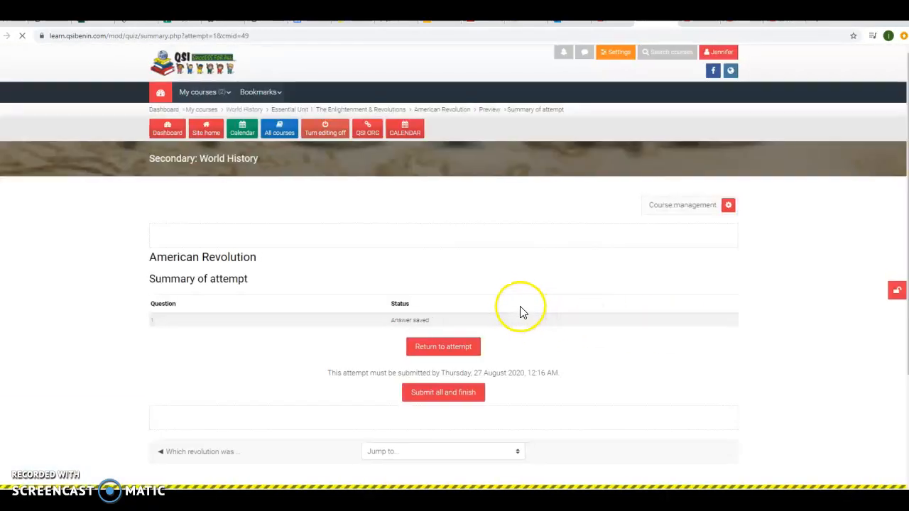
Submit and confirm the American Revolution preview attempt, then review the grade and answer feedback.
scroll(517, 309, "down", 1)
scroll(520, 309, "down", 1)
left_click(444, 317)
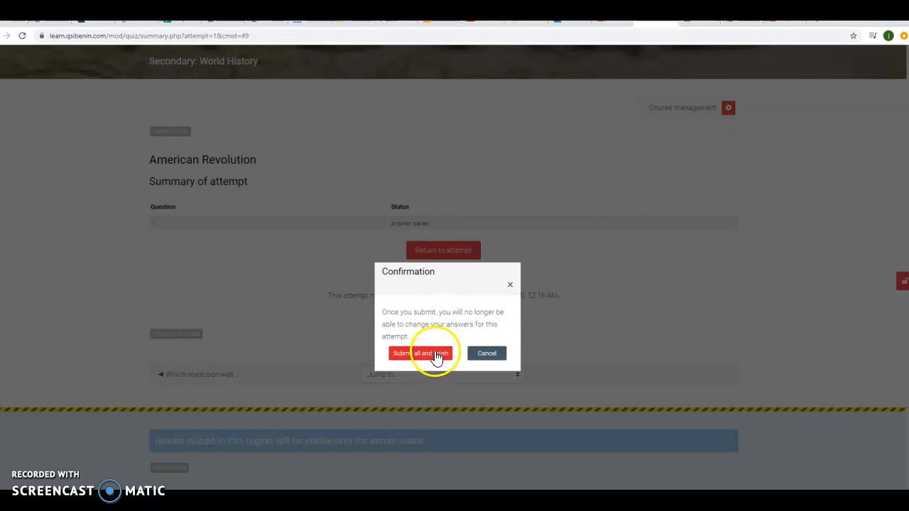
left_click(436, 356)
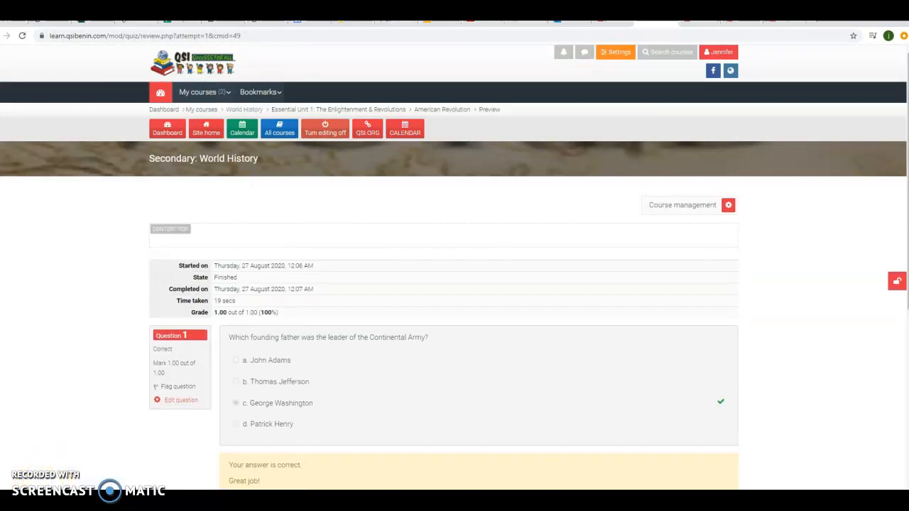
scroll(210, 414, "down", 2)
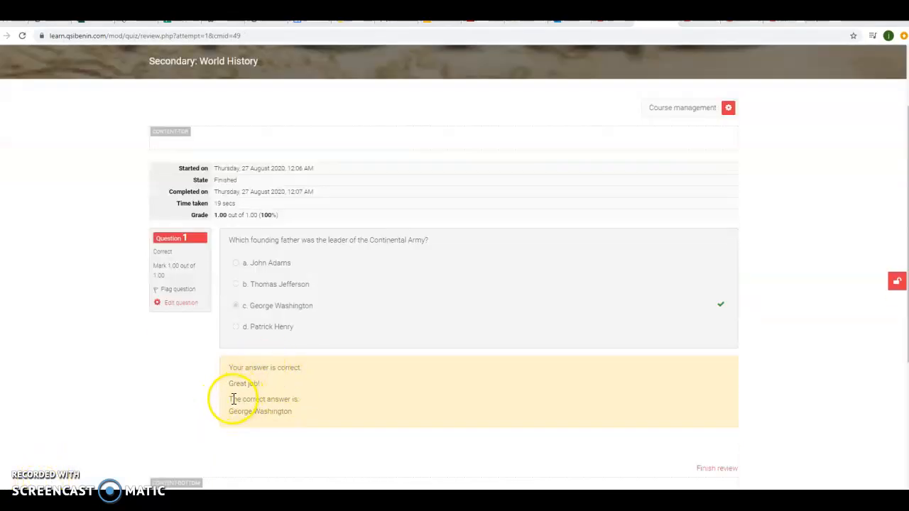
scroll(232, 399, "up", 2)
scroll(231, 400, "down", 2)
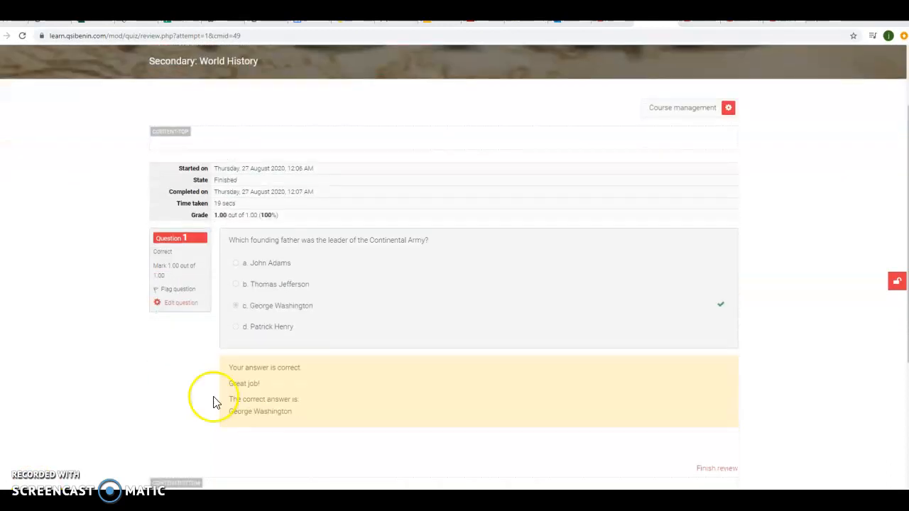